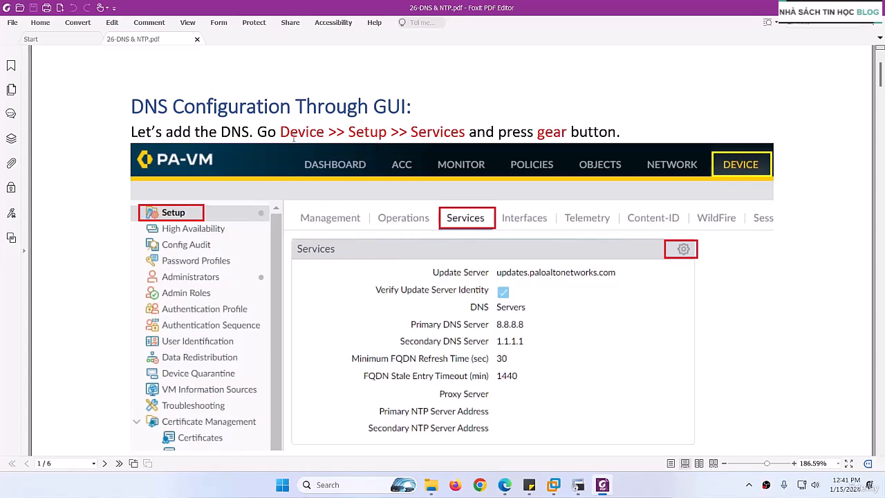
Read the PDF guide's instructions for configuring DNS and NTP through the GUI
left_click_drag(284, 136, 482, 135)
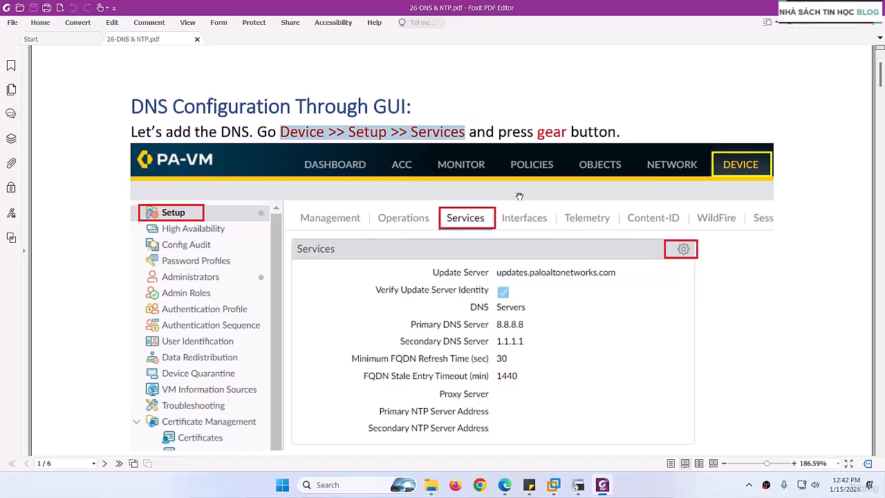
scroll(664, 262, "down", 5)
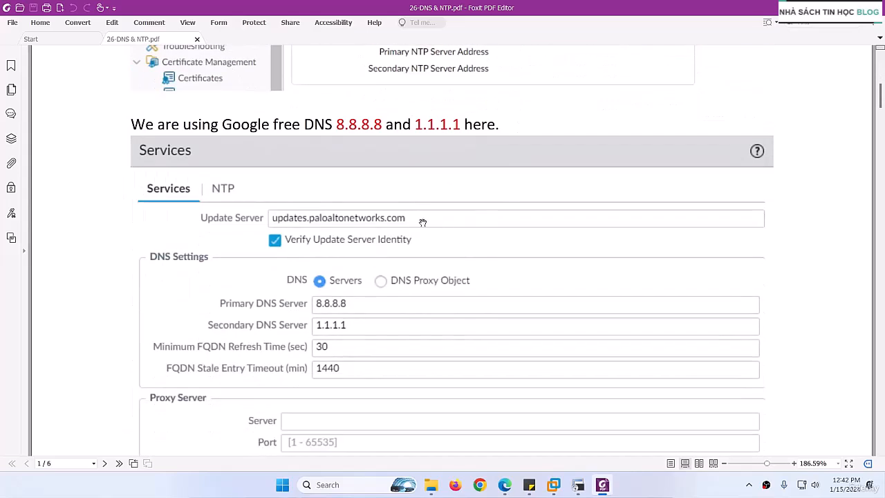
scroll(422, 222, "down", 1)
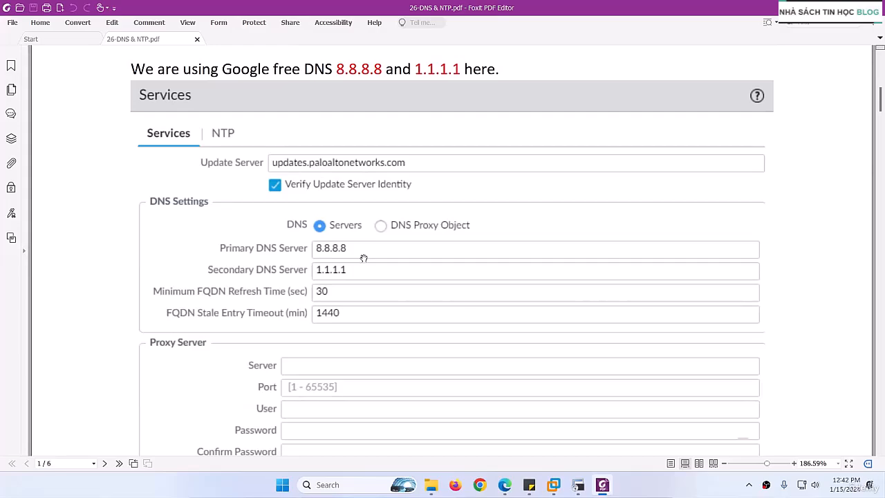
scroll(364, 258, "down", 2)
scroll(388, 228, "down", 3)
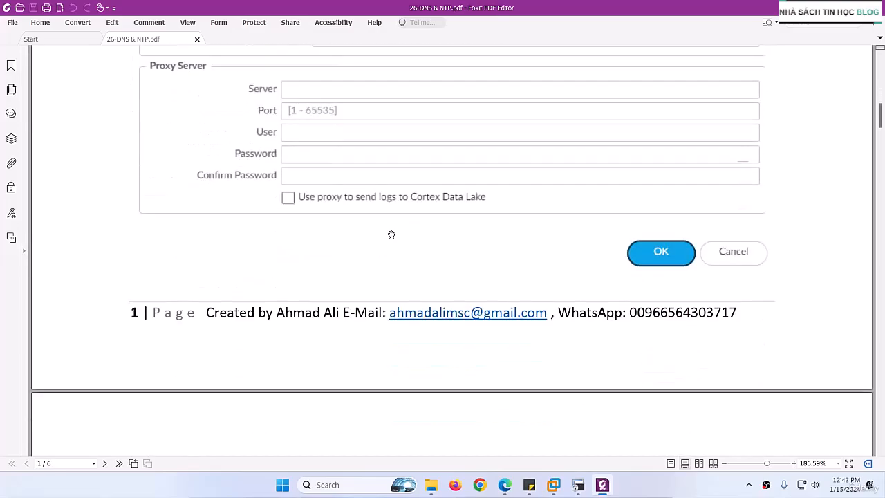
scroll(391, 235, "down", 9)
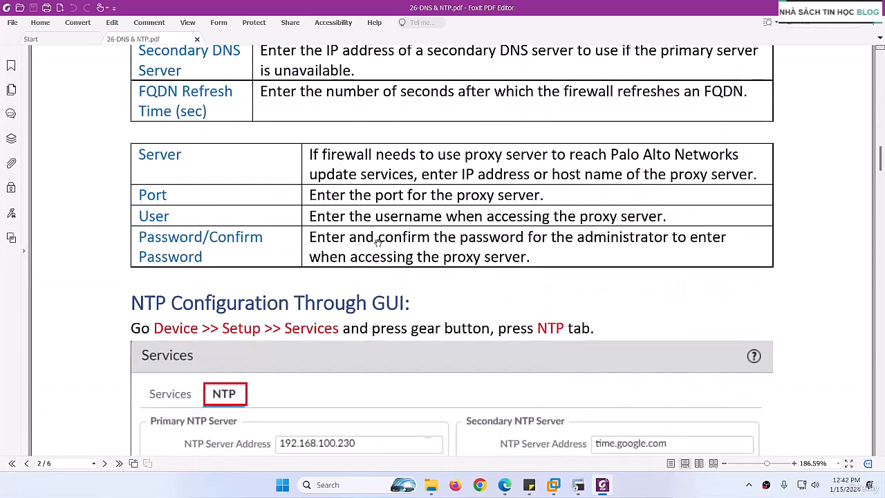
scroll(354, 236, "down", 2)
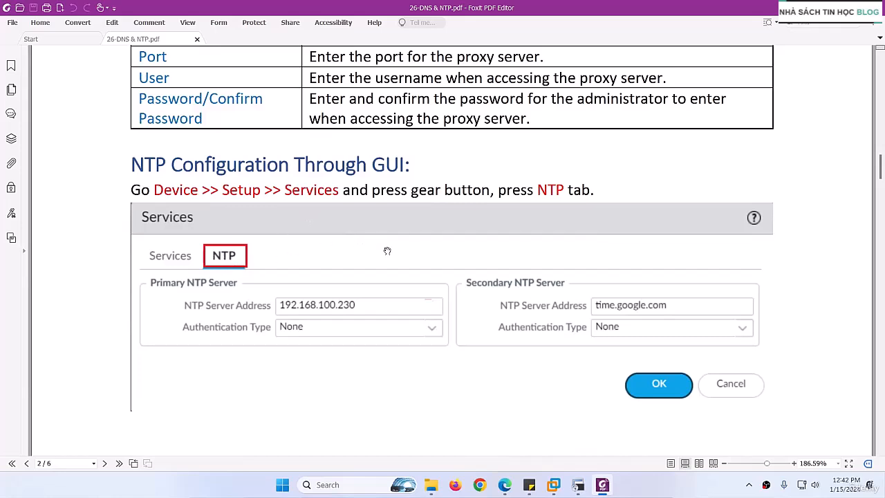
scroll(407, 263, "down", 1)
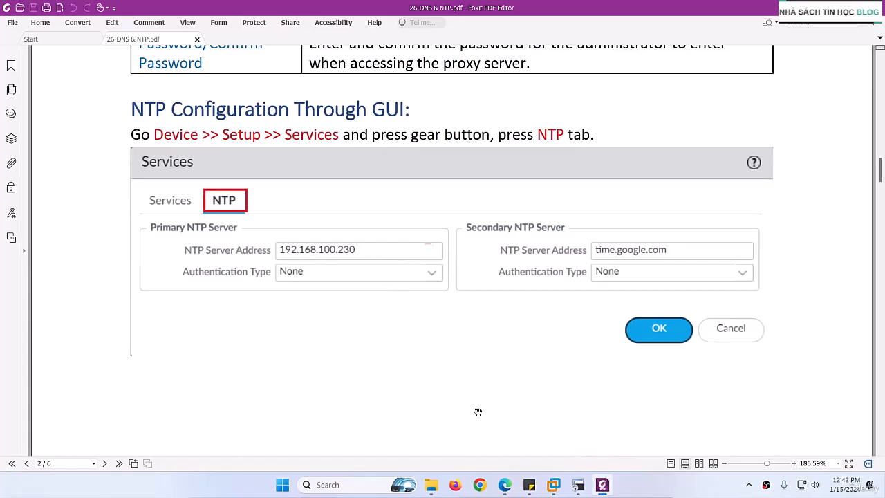
Switch to Edge and check the AD server in the EVE topology, then return to the PDF guide
left_click(505, 484)
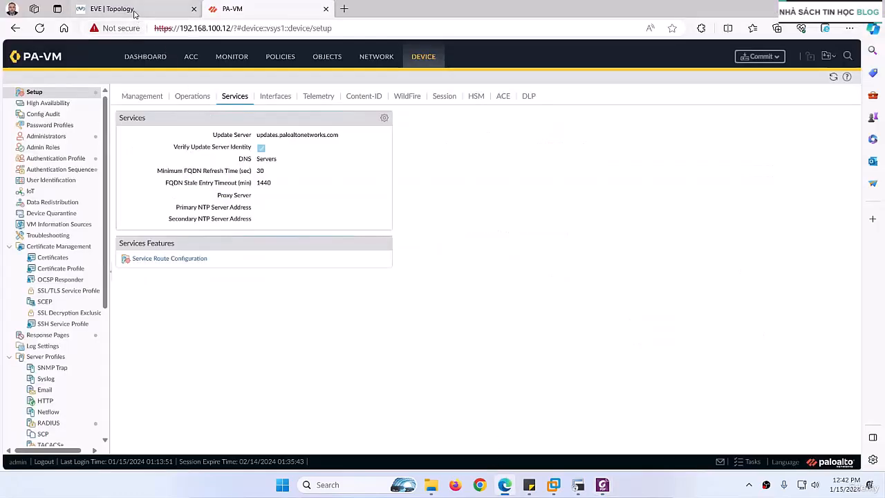
left_click(111, 9)
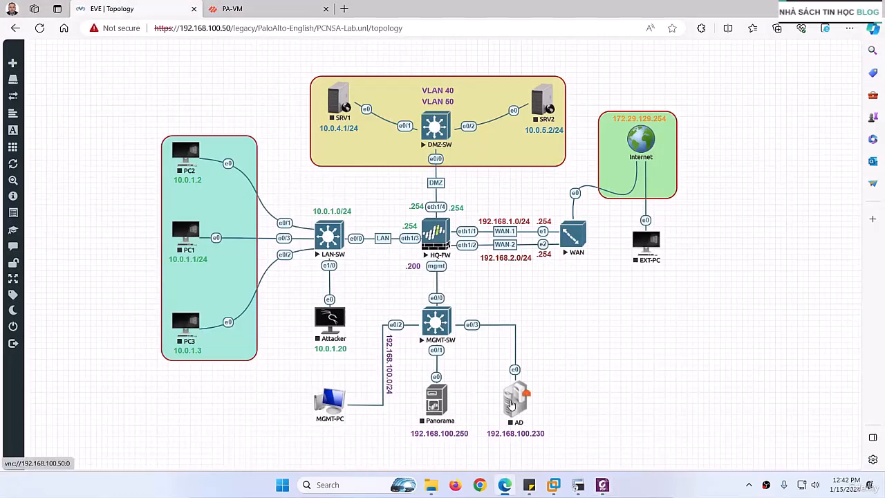
left_click(505, 484)
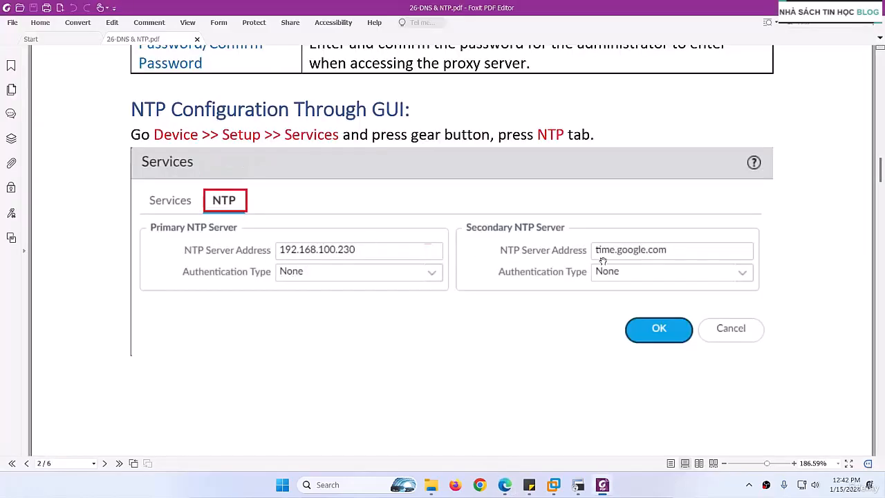
Review the guide's NTP authentication, General Settings and CLI configuration sections, ending back at the DNS instructions on page 1
scroll(450, 267, "down", 10)
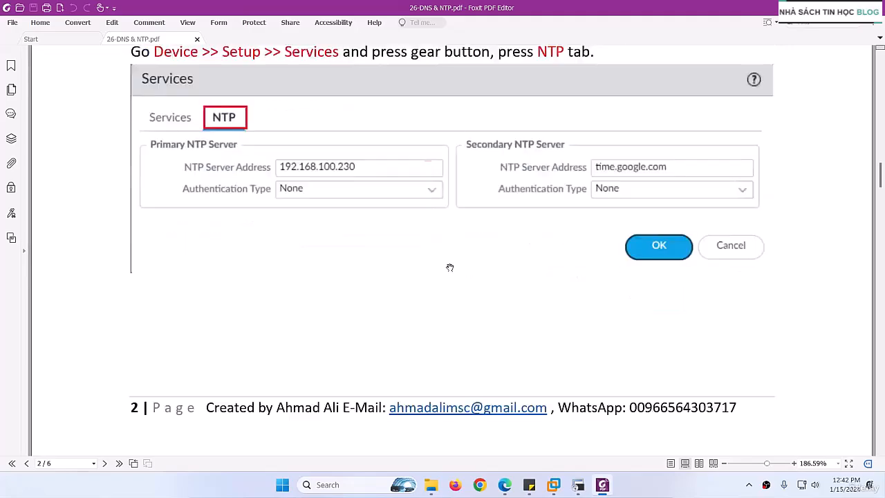
scroll(370, 246, "down", 9)
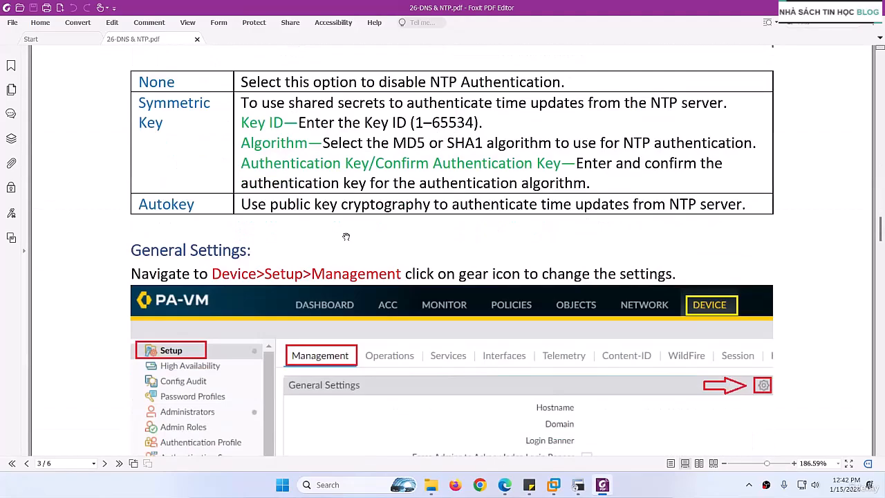
scroll(277, 215, "down", 15)
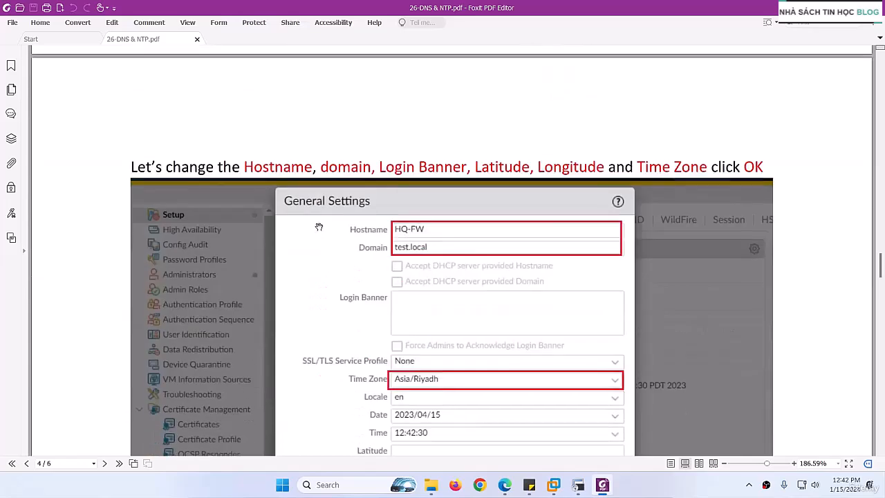
scroll(315, 226, "down", 1)
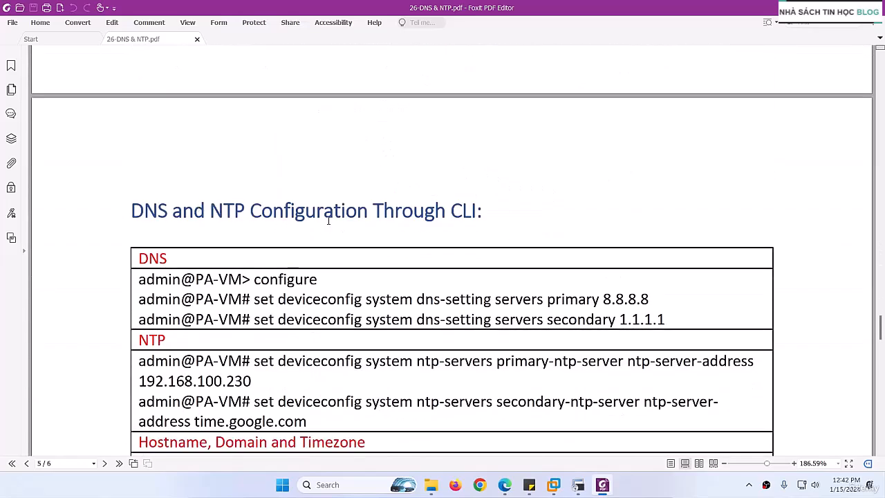
scroll(328, 221, "up", 10)
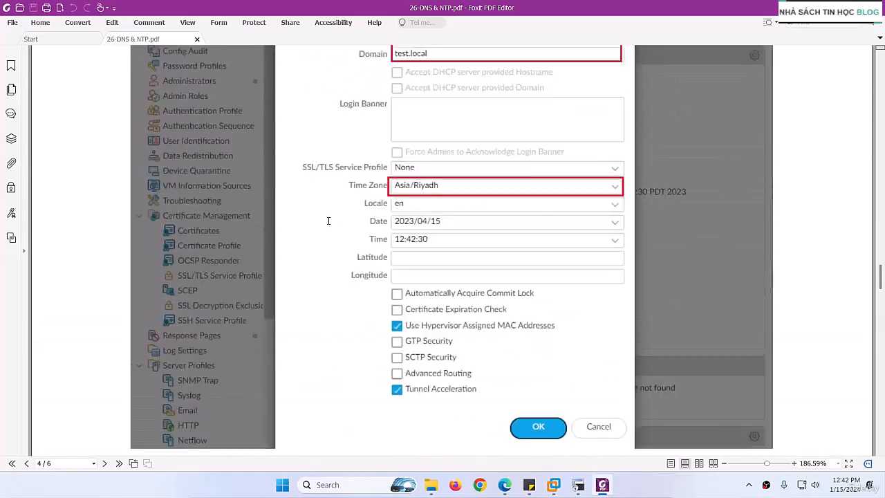
scroll(328, 221, "up", 3)
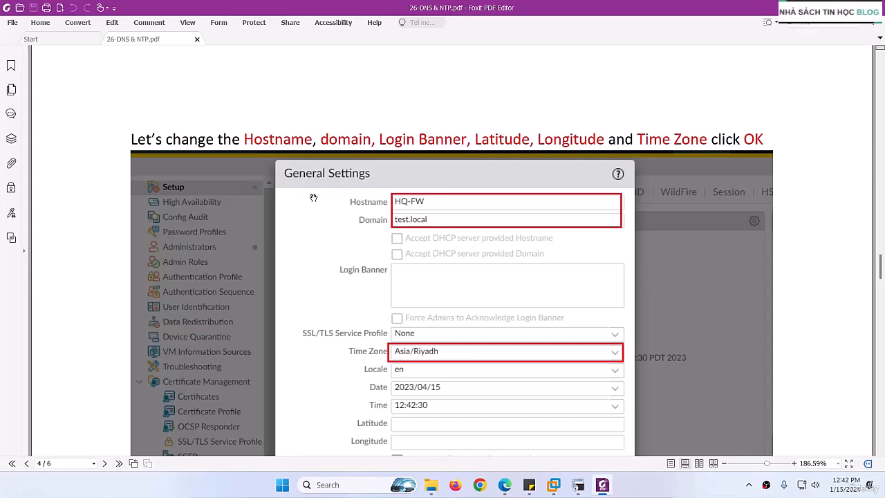
scroll(313, 198, "up", 20)
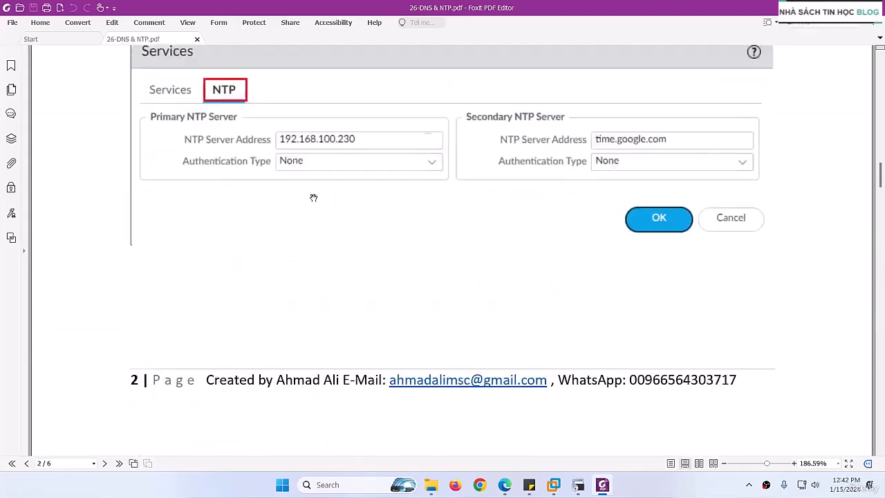
scroll(313, 198, "up", 8)
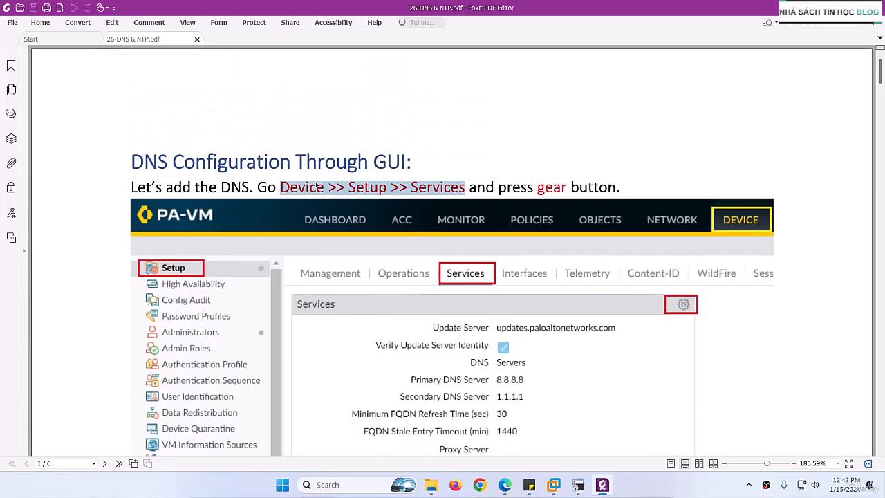
Switch to the PA-VM web interface in Edge and view the firewall's dashboard
left_click(504, 482)
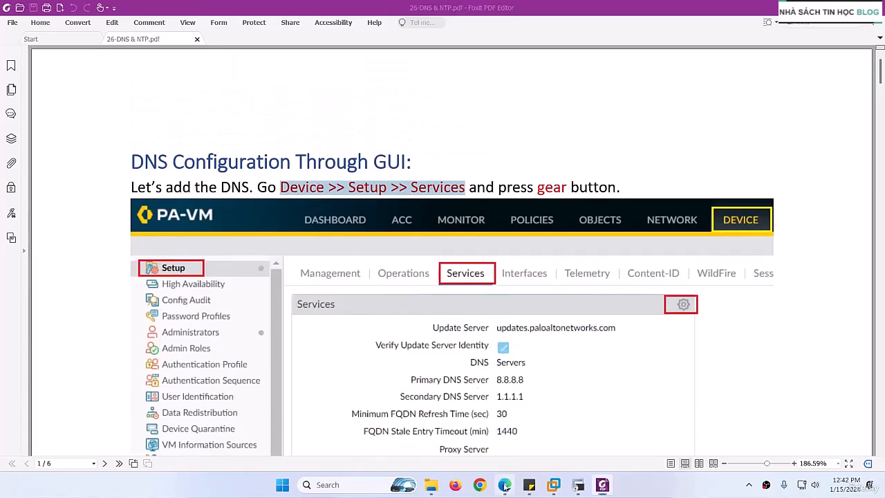
left_click(207, 15)
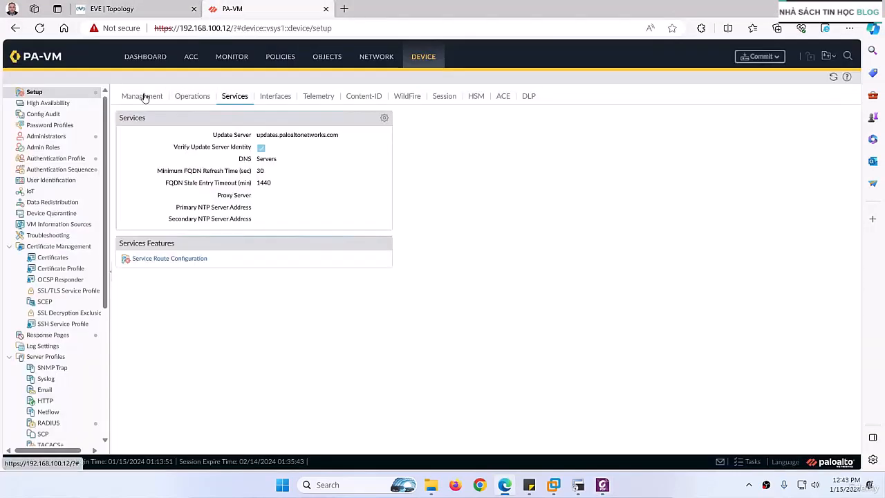
left_click(144, 58)
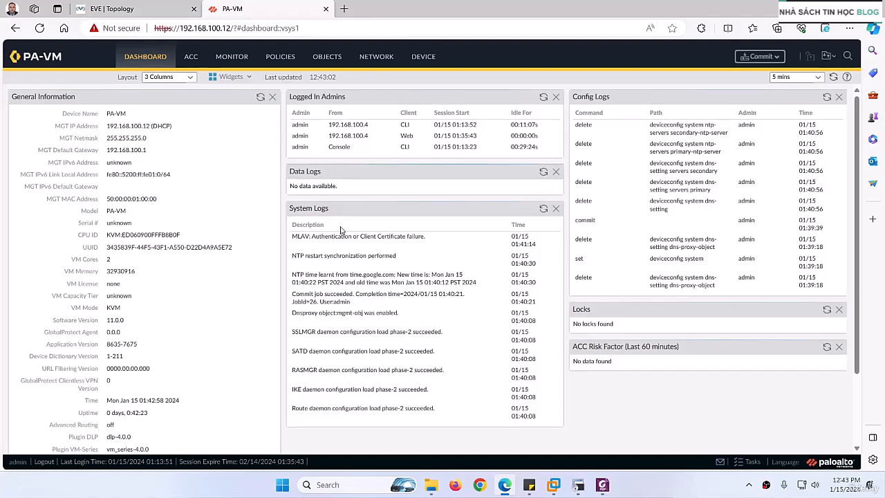
In the firewall's device Services settings, set the primary DNS server to 8.8.8.8 and the secondary to 1.1.1.1
left_click(424, 58)
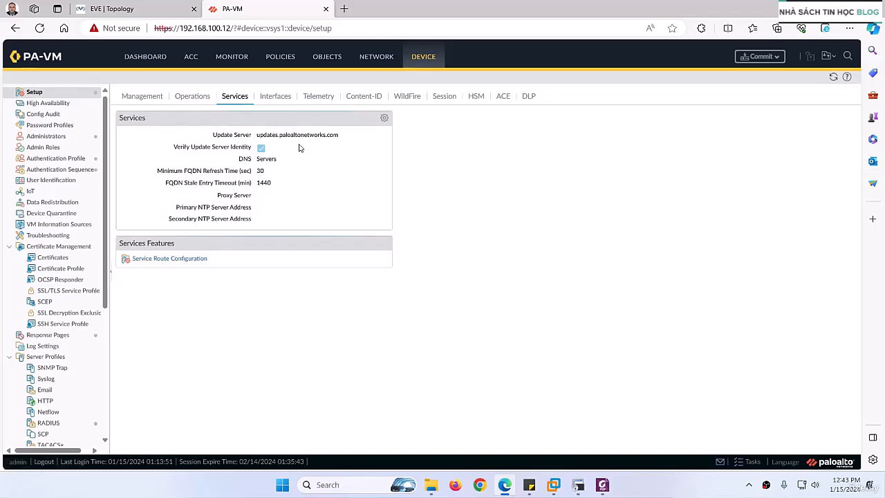
left_click(385, 119)
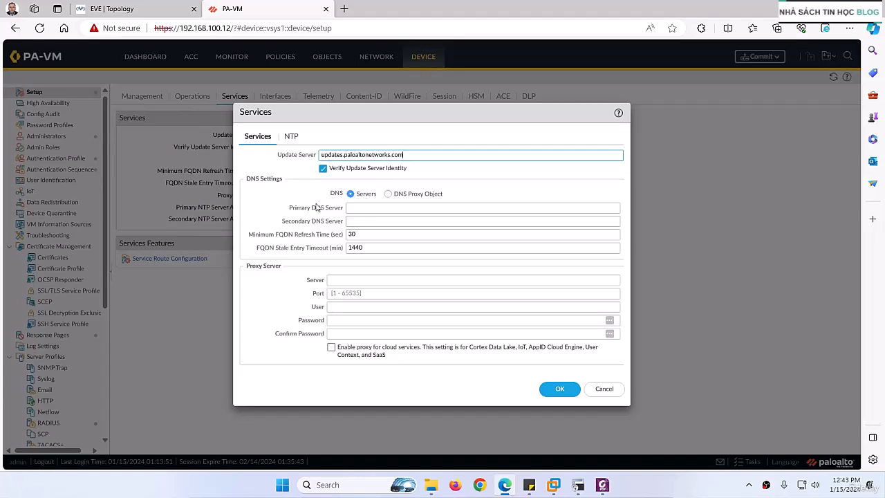
left_click(323, 169)
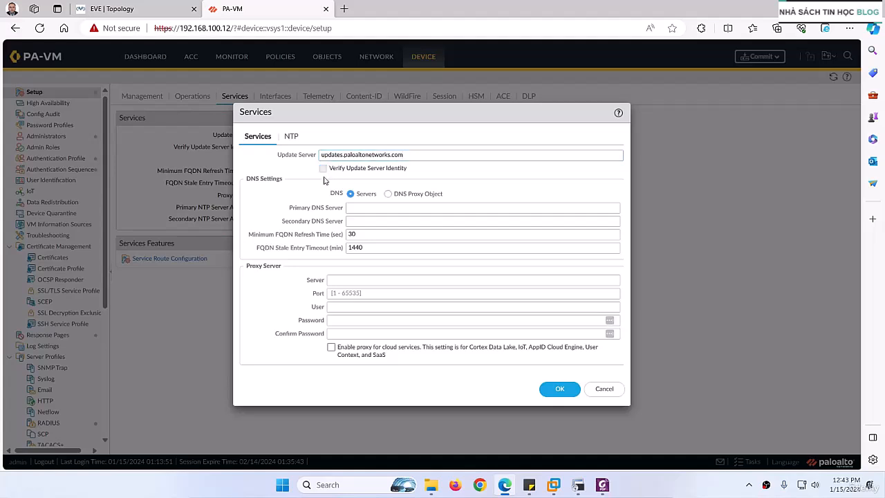
left_click(323, 168)
left_click(367, 211)
type("8")
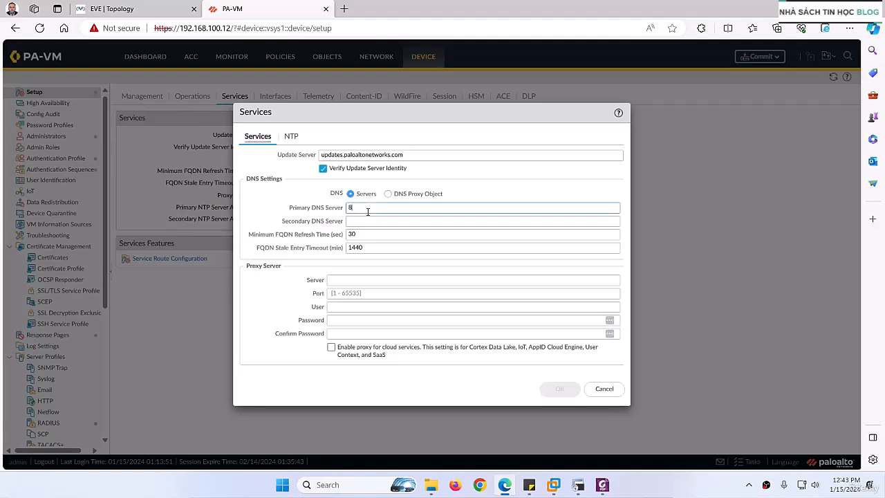
type(".8.8.8")
key("Tab")
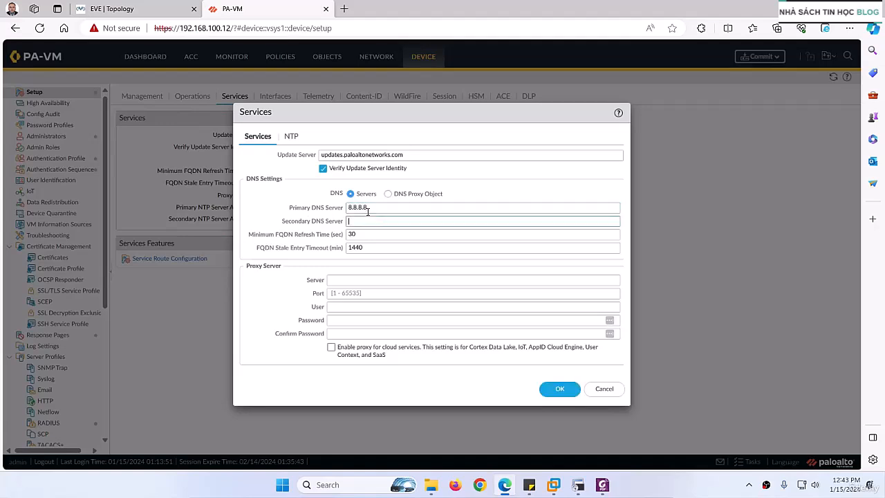
type("1.1.1.1")
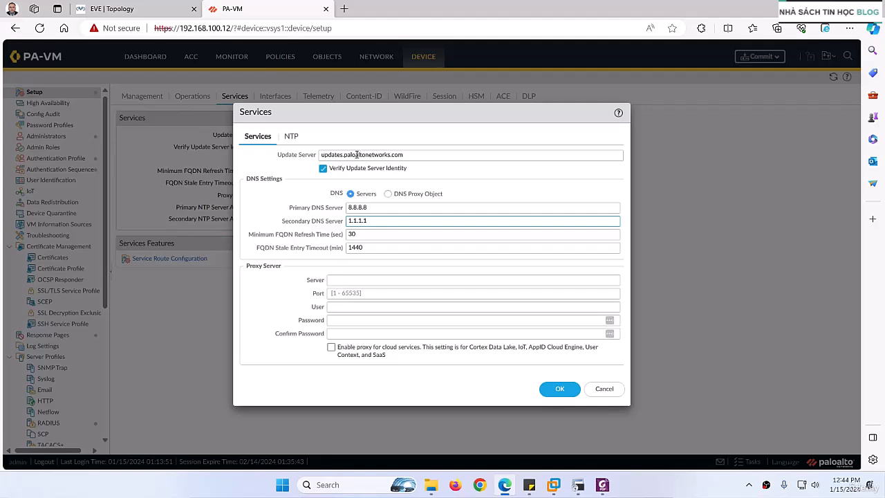
left_click(348, 279)
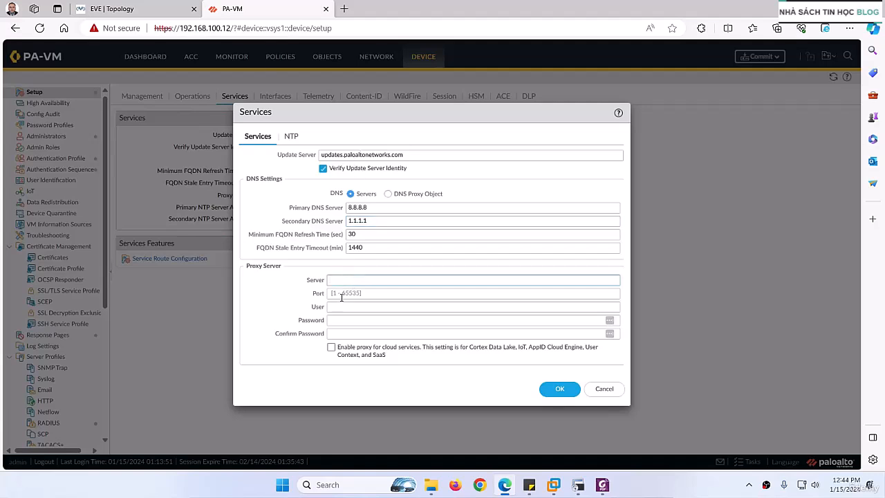
left_click(344, 295)
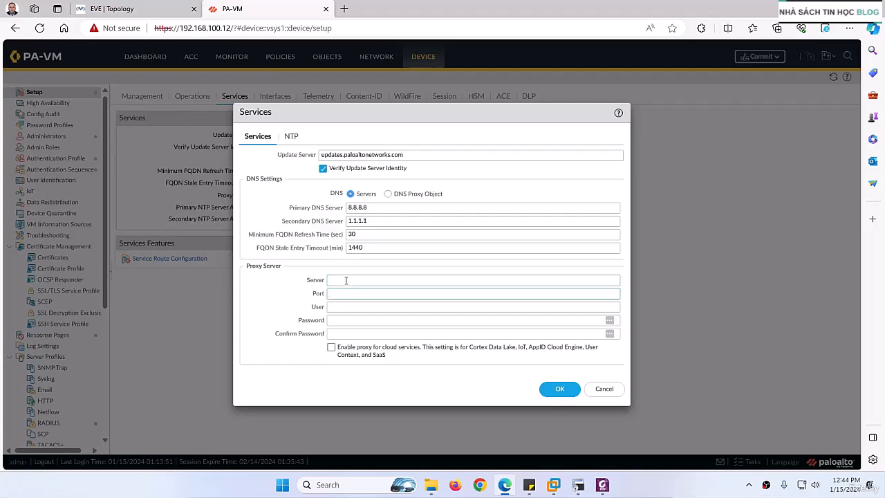
left_click(346, 280)
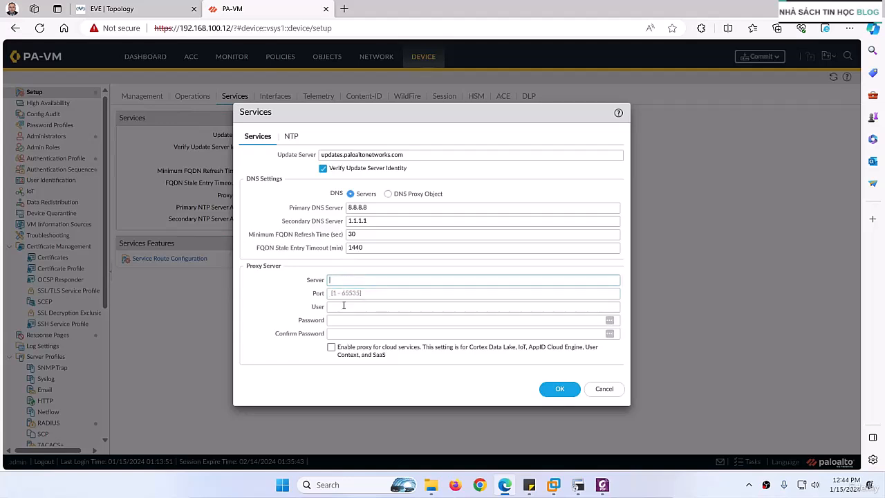
left_click(341, 321)
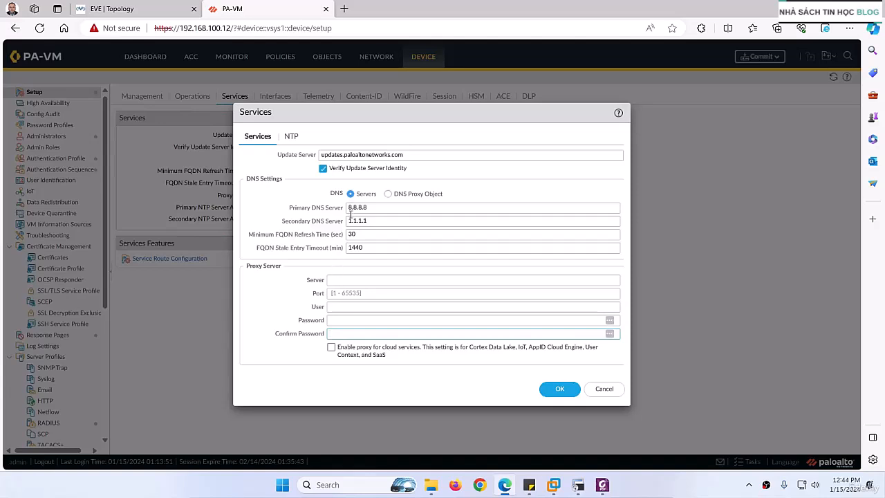
Open the NTP settings of the Services configuration at the primary NTP server address
left_click(291, 137)
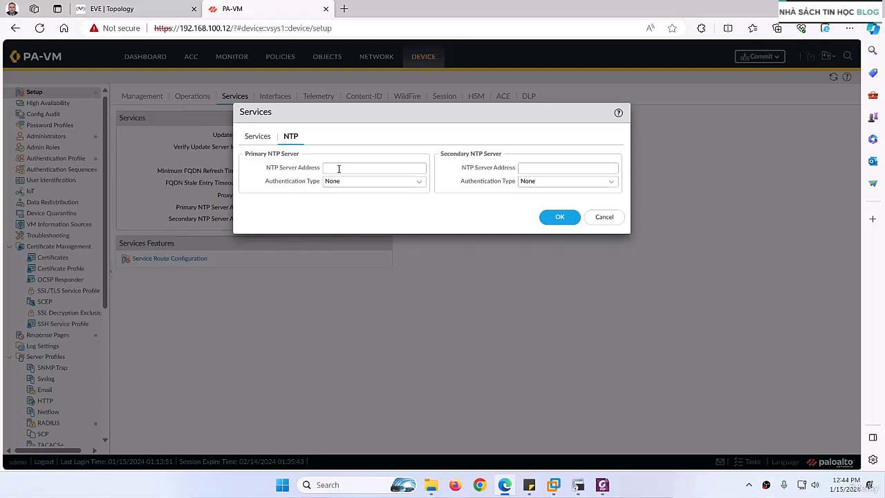
left_click(336, 168)
left_click(278, 168)
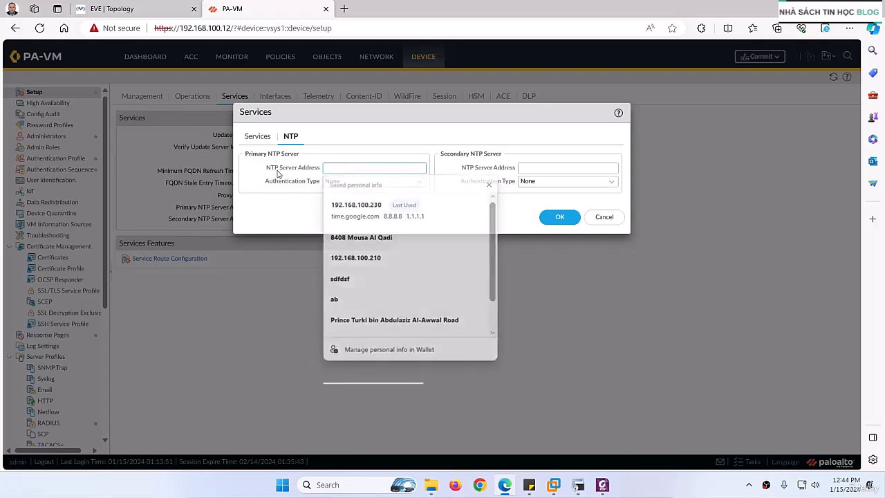
Look up the AD server's IP address label in the EVE topology
left_click(123, 10)
double_click(509, 431)
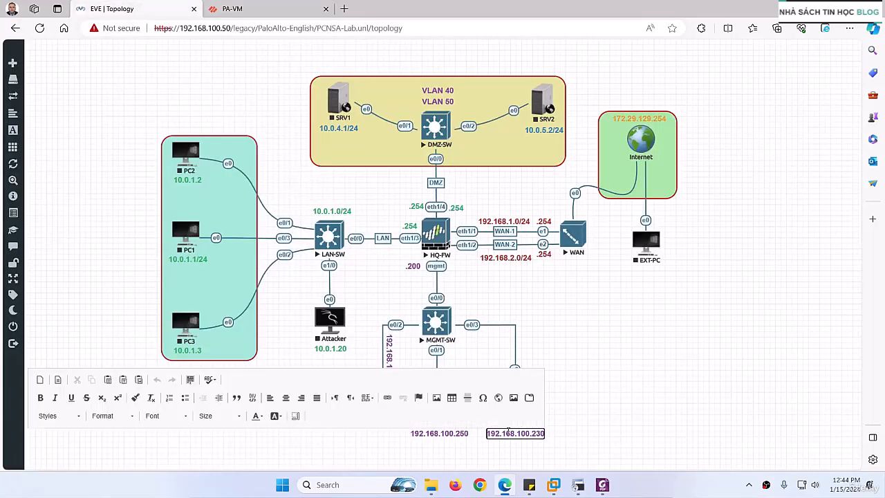
double_click(509, 432)
key("ctrl+c")
left_click(603, 422)
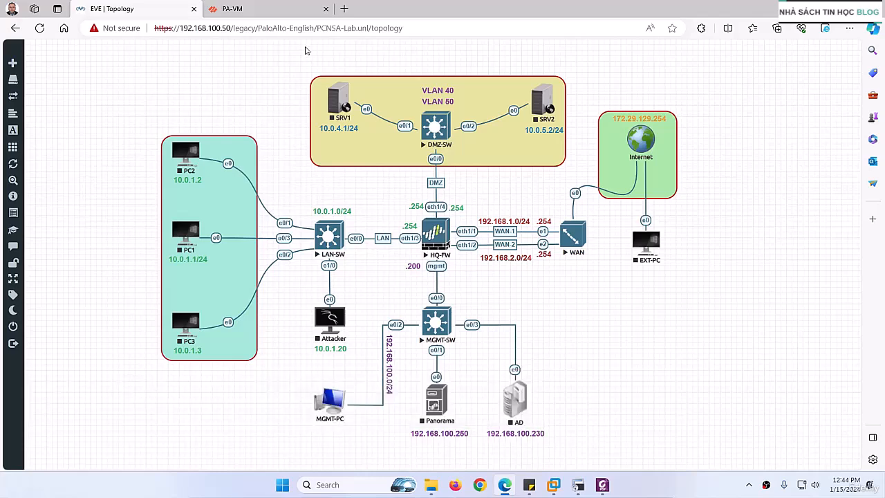
Set the firewall's primary NTP server address to 192.168.100.230 with authentication type None
left_click(254, 11)
key("ctrl+v")
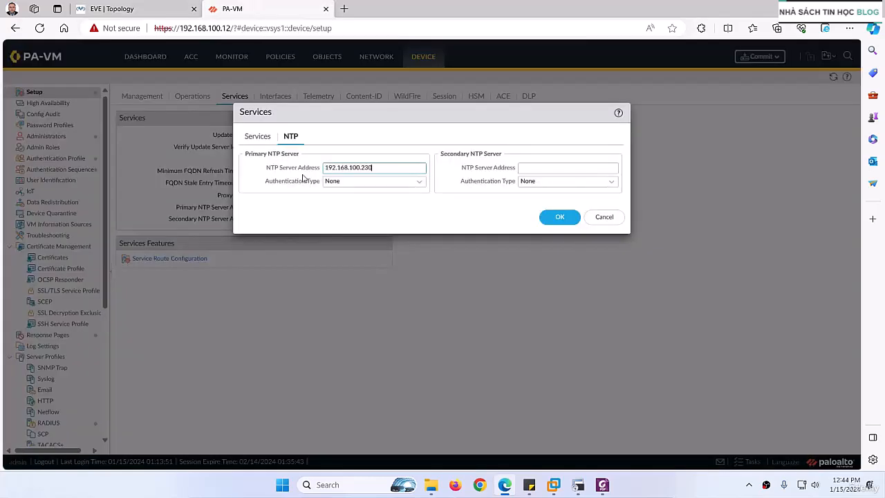
left_click(418, 181)
left_click(293, 206)
Set the secondary NTP server address to time.google.com, apply the Services settings and commit the configuration
left_click(535, 166)
type("t")
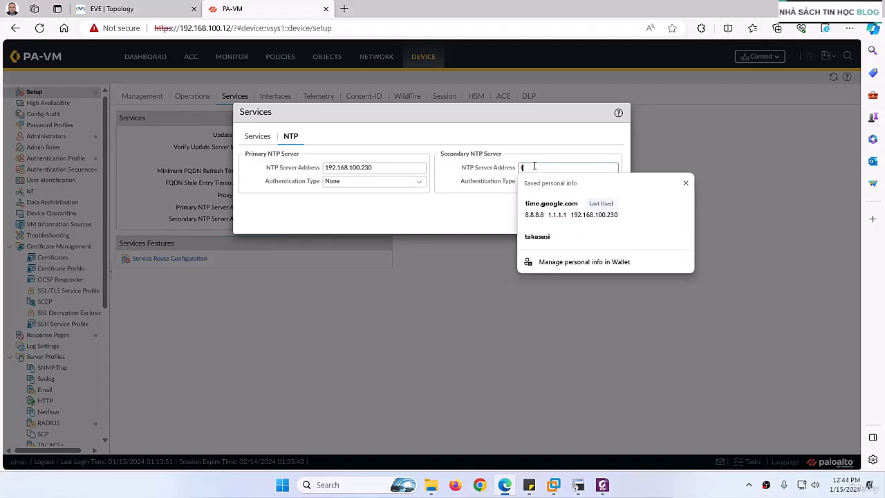
type("ime.google")
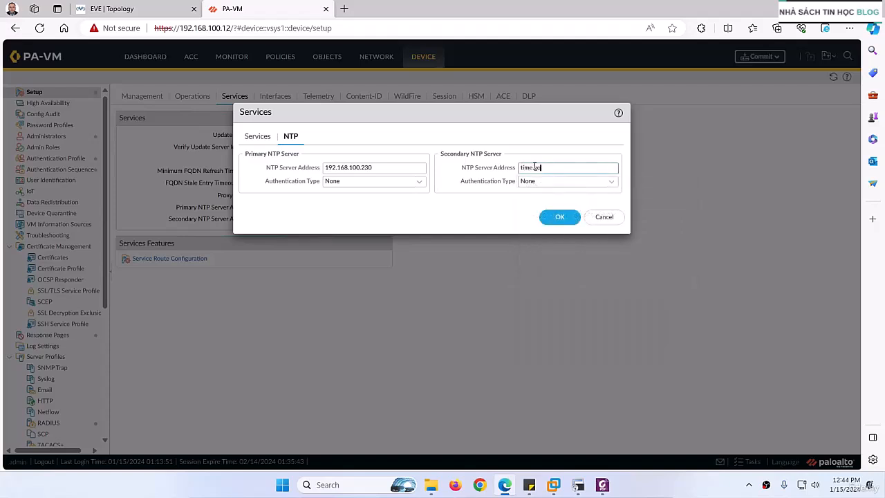
type(".com")
left_click(559, 219)
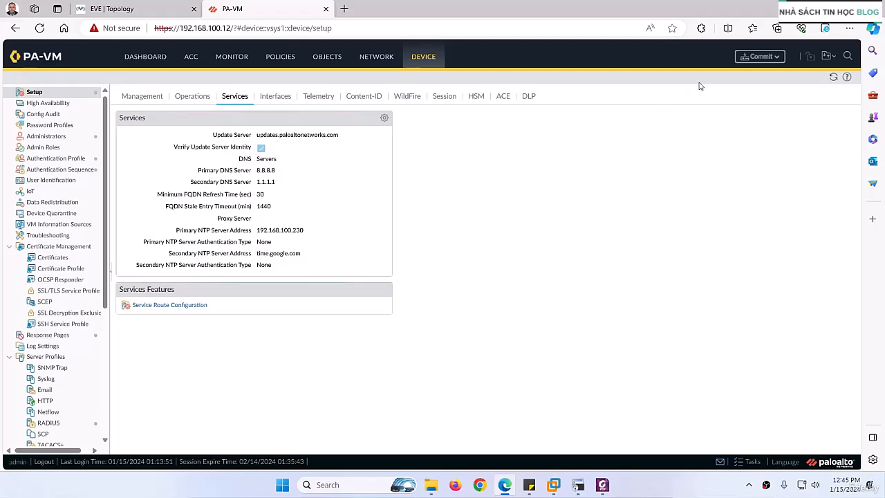
left_click(749, 60)
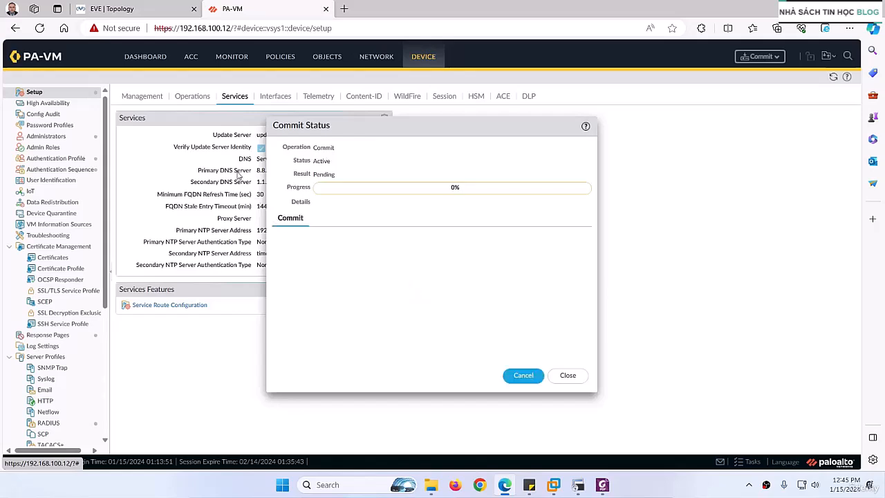
Review the DNS & NTP PDF guide through the NTP section to the General Settings instructions, and return to the PA-VM page
left_click(602, 485)
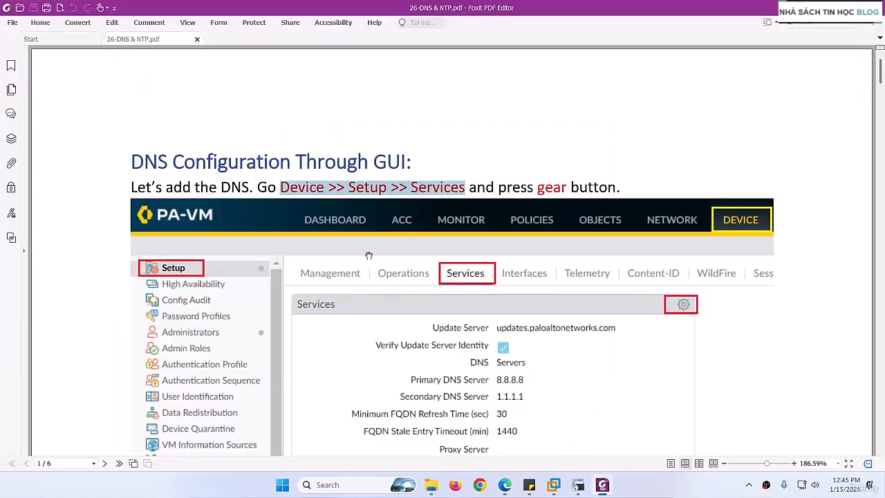
scroll(368, 266, "down", 3)
scroll(383, 289, "down", 15)
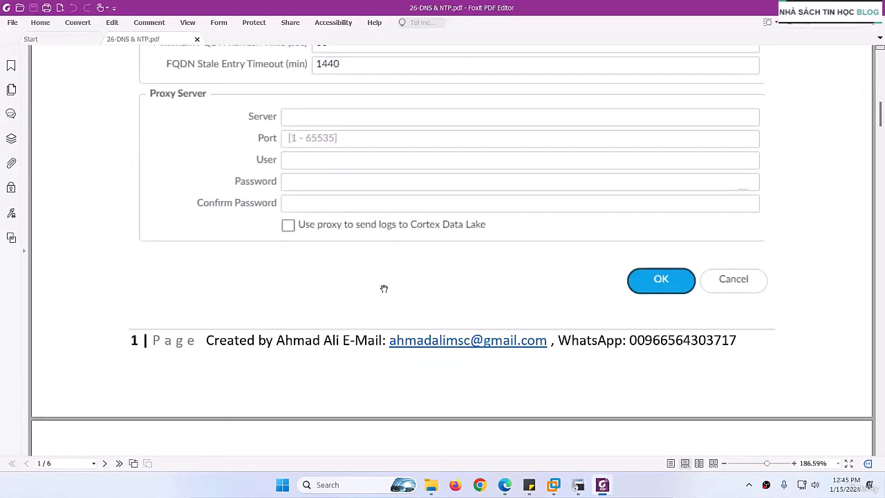
scroll(384, 289, "down", 20)
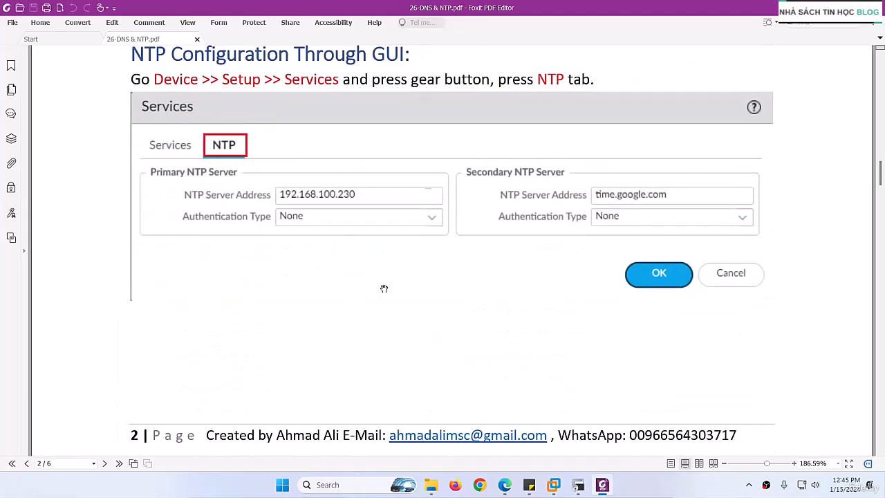
scroll(384, 289, "down", 15)
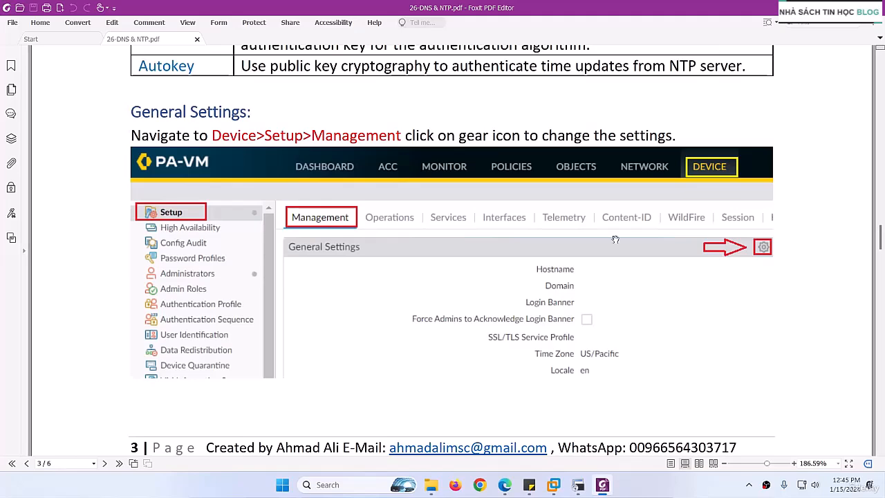
scroll(484, 208, "down", 5)
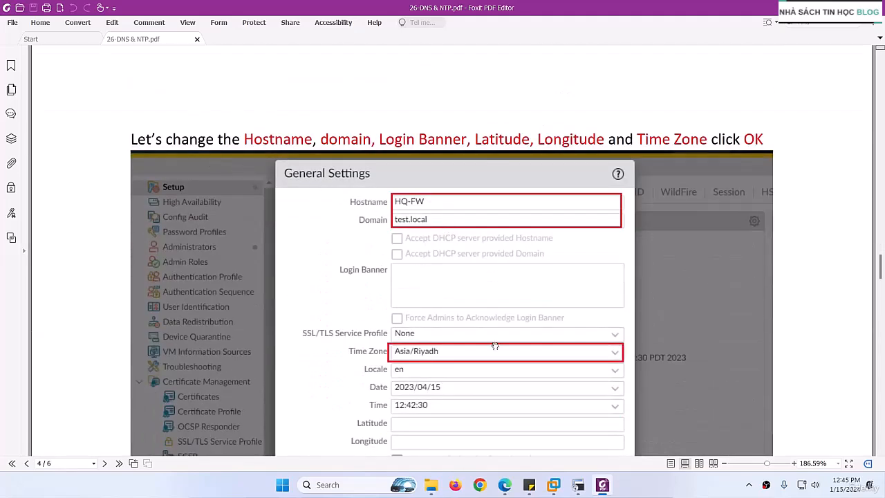
left_click(596, 482)
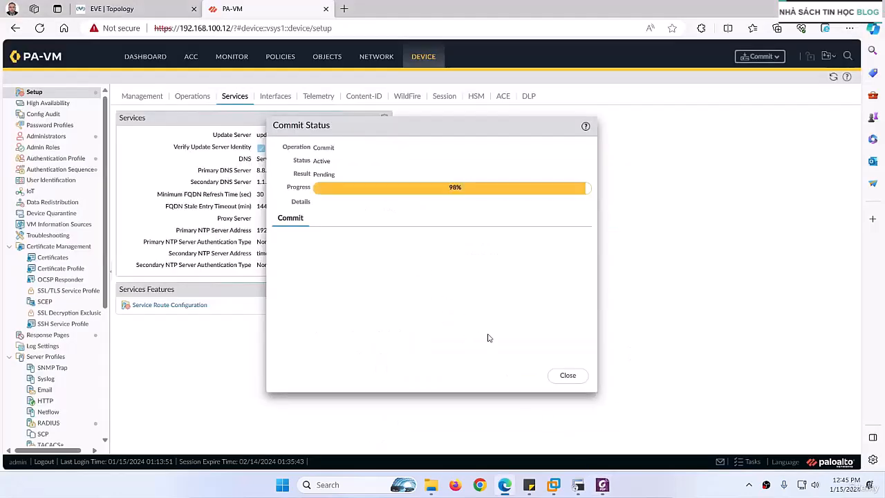
Dismiss the commit status and change the hostname to HQ-FW in the device management General Settings, matching the EVE topology
left_click(567, 376)
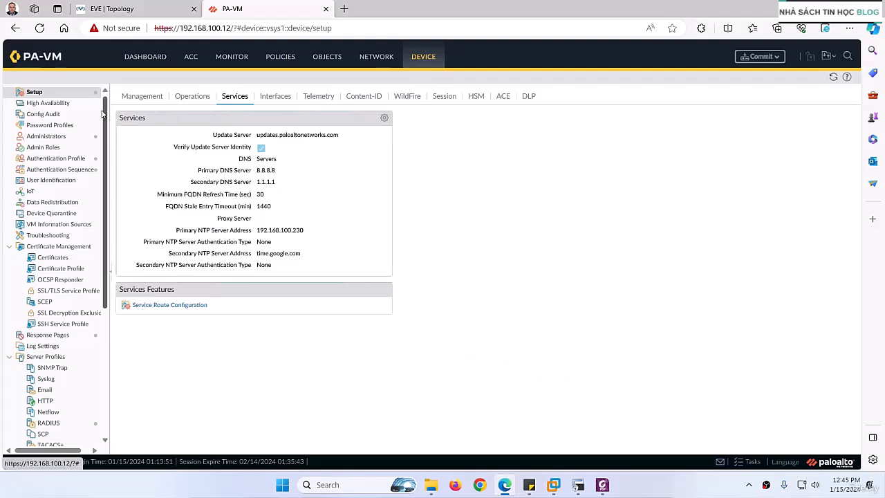
left_click(131, 99)
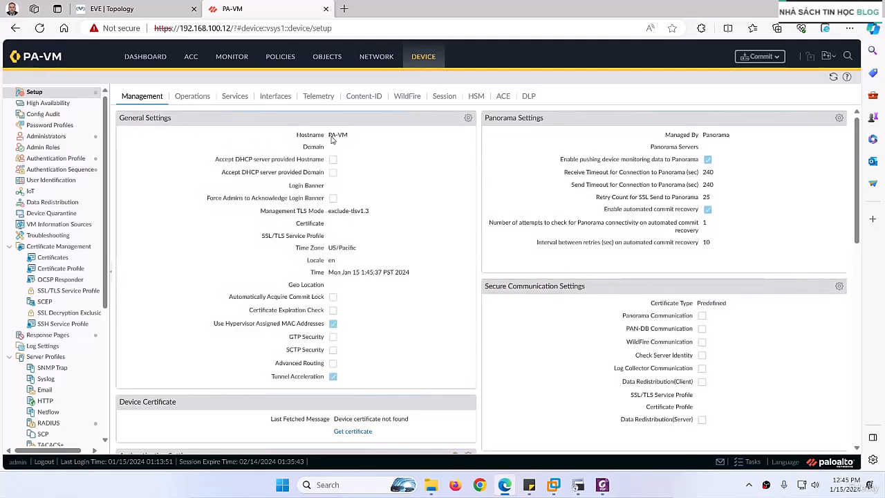
left_click(468, 118)
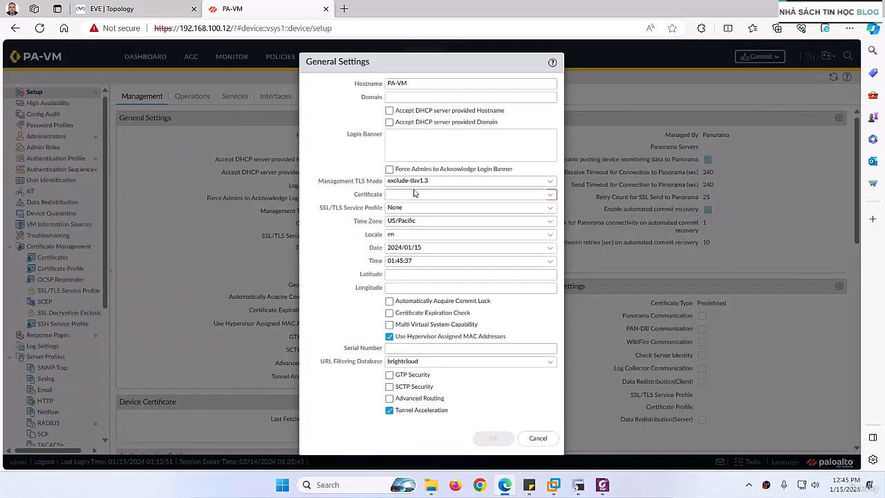
left_click(138, 8)
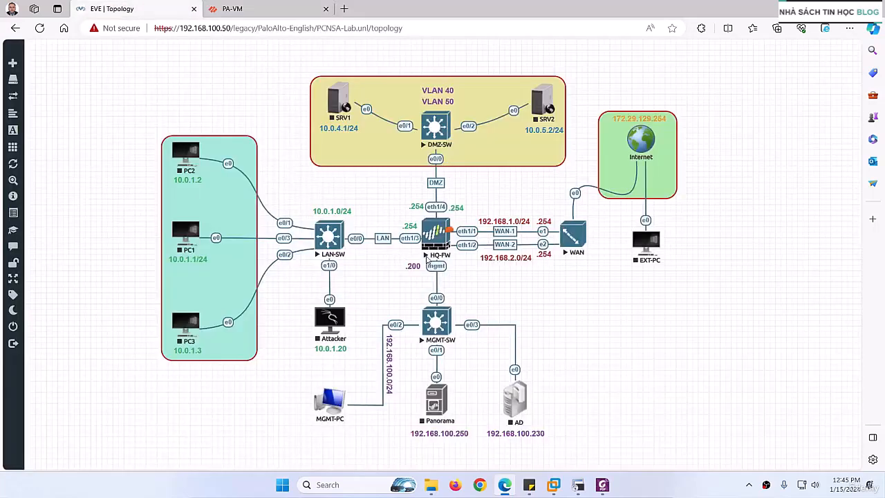
left_click(249, 9)
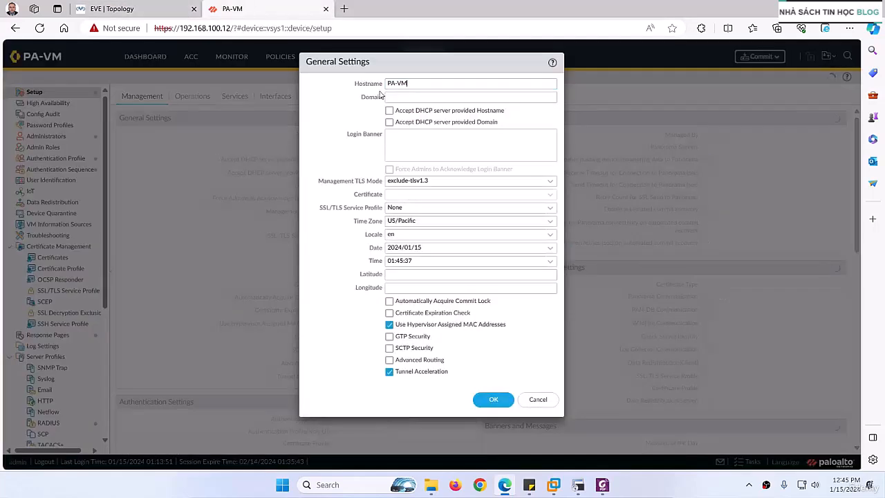
type("HQ-FW")
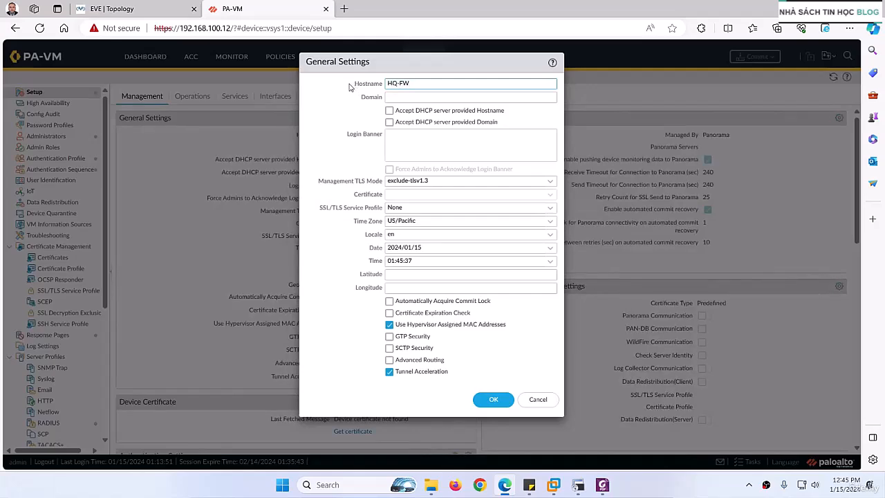
Check the topology again and enter test.local as the firewall's domain in General Settings
left_click(131, 9)
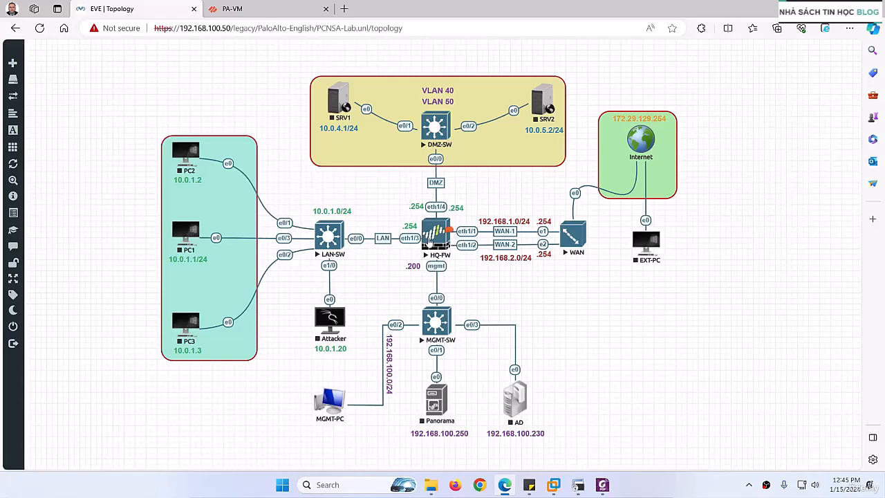
left_click(235, 9)
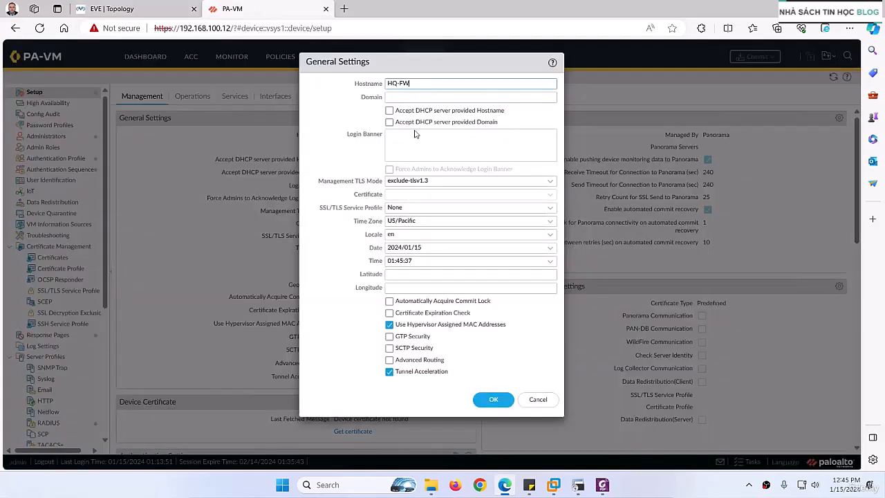
left_click(394, 98)
left_click(145, 14)
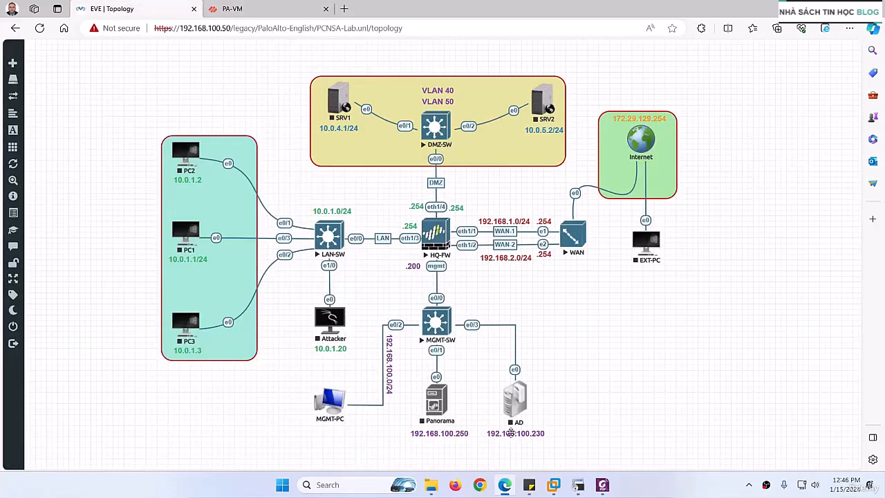
left_click(277, 9)
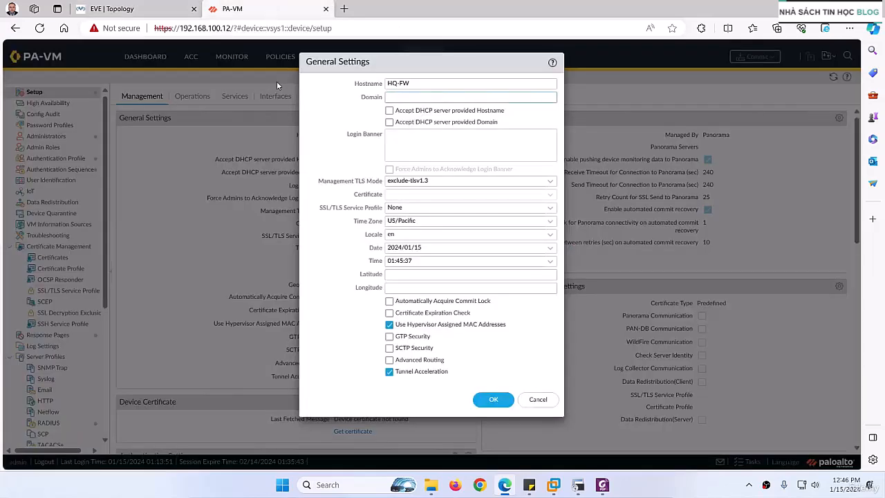
type("test.local")
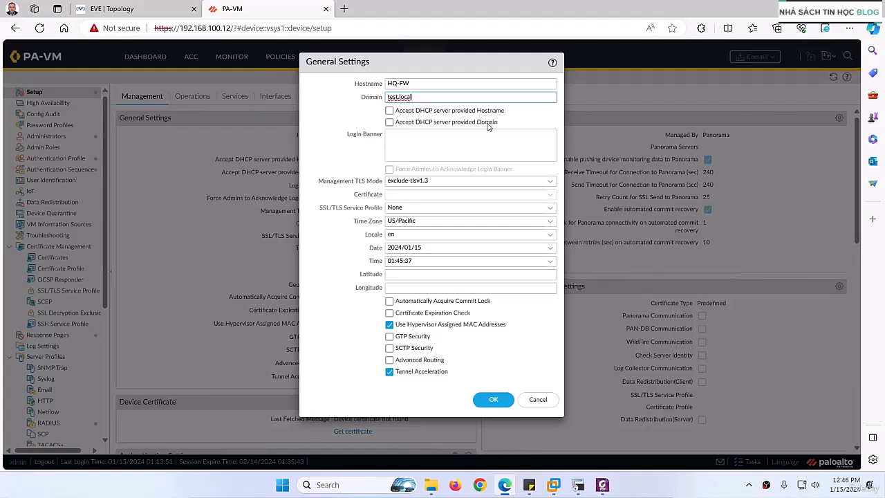
Open Google in a new browser tab and get the suggested phrase "unauthorized person not allowed" as login banner text
left_click(406, 143)
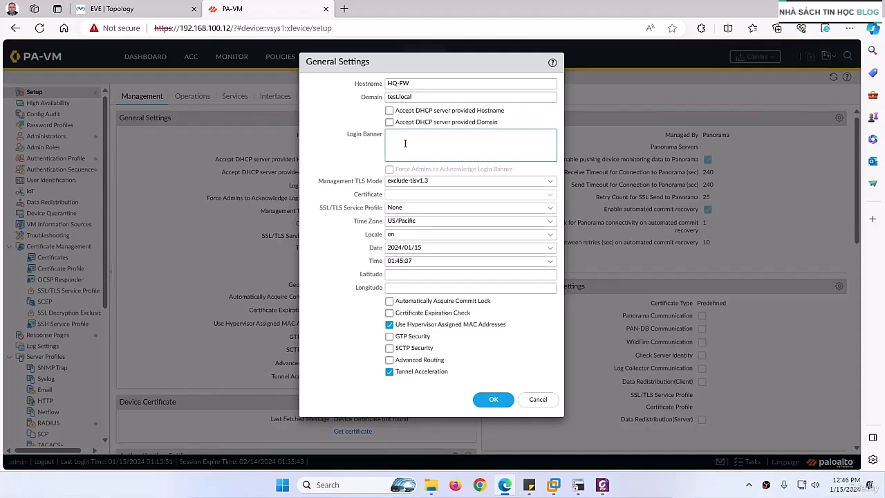
left_click(344, 8)
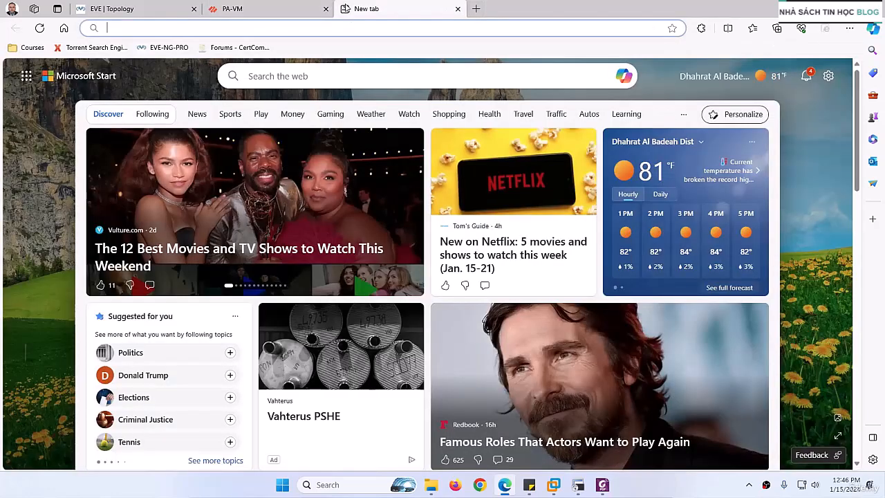
type("www.google.com")
key("Return")
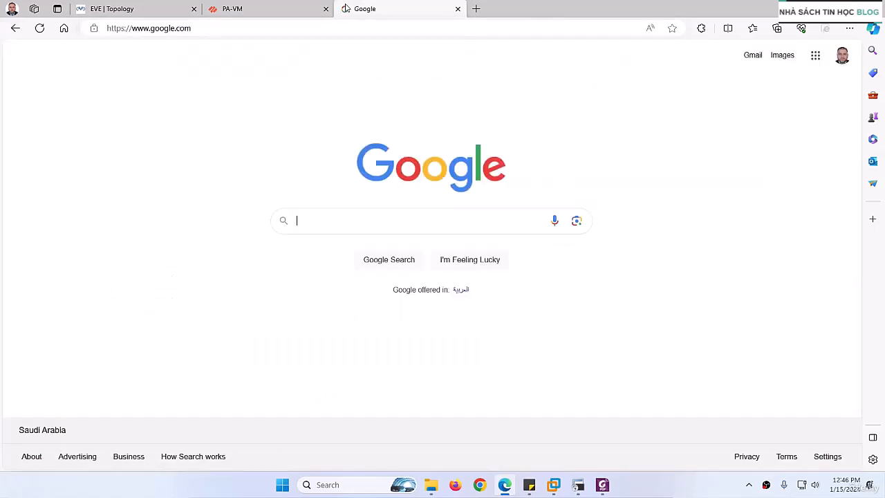
type("un")
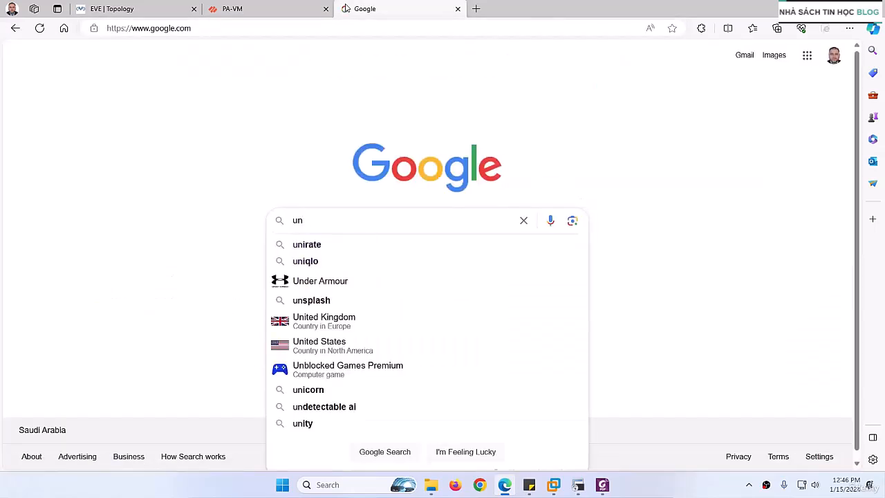
type("authorized")
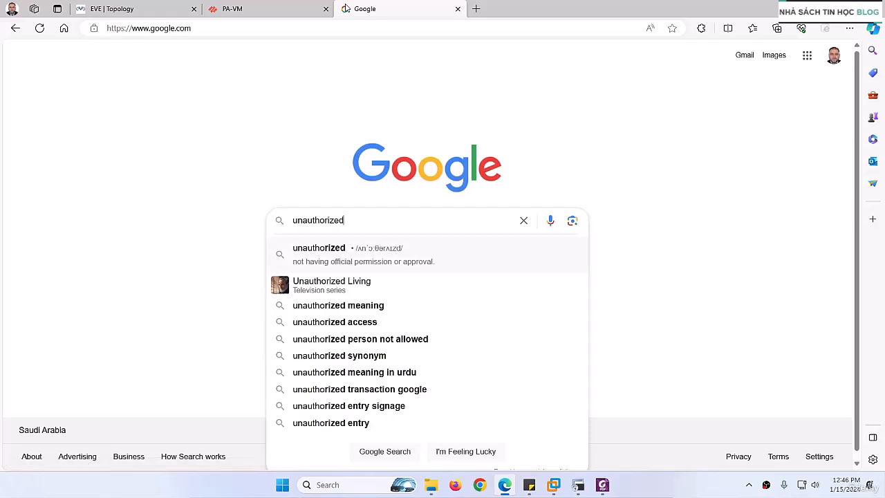
key("Down")
key("Down")
key("Down")
key("Down")
left_click_drag(435, 219, 264, 220)
key("ctrl+c")
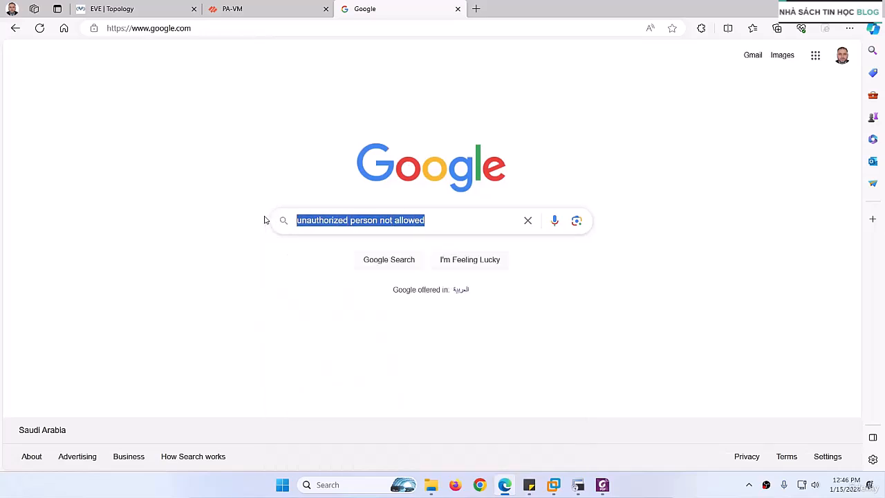
Set the login banner to "Unauthorized person not allowed." and switch forced admin acknowledgement on and back off
left_click(236, 9)
key("ctrl+v")
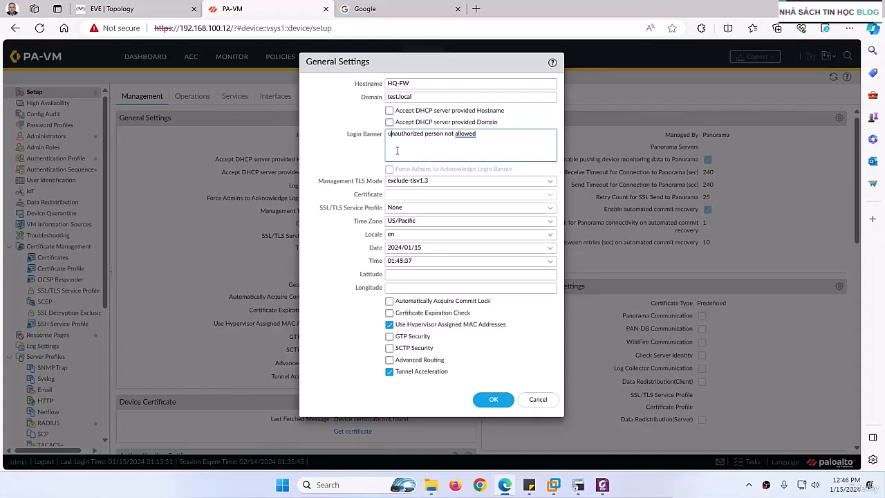
key("Home")
key("Delete")
type("U")
right_click(465, 135)
mouse_move(387, 142)
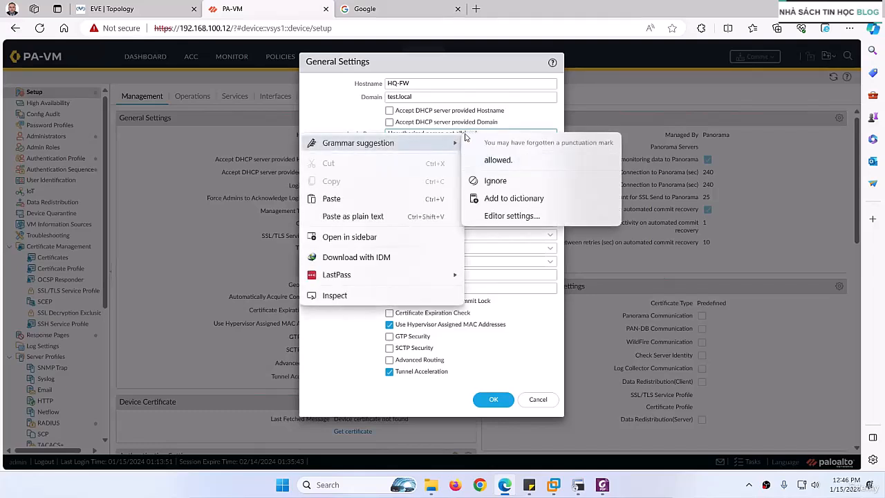
left_click(488, 162)
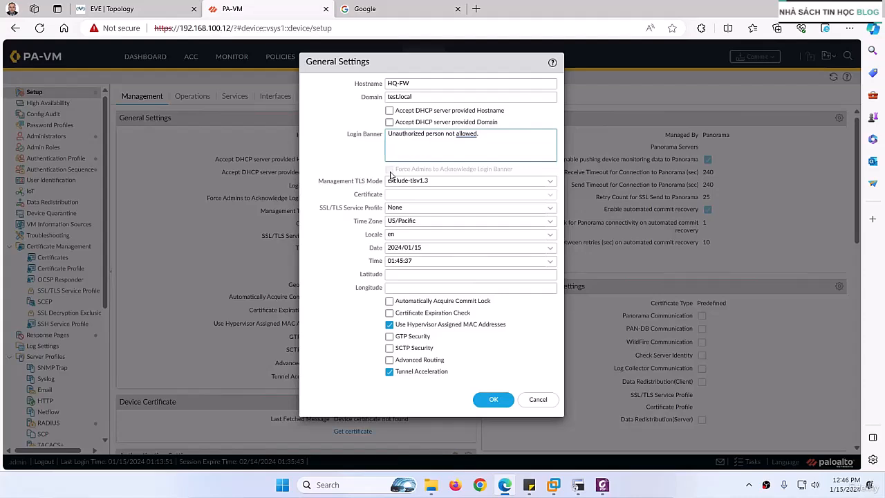
left_click(389, 170)
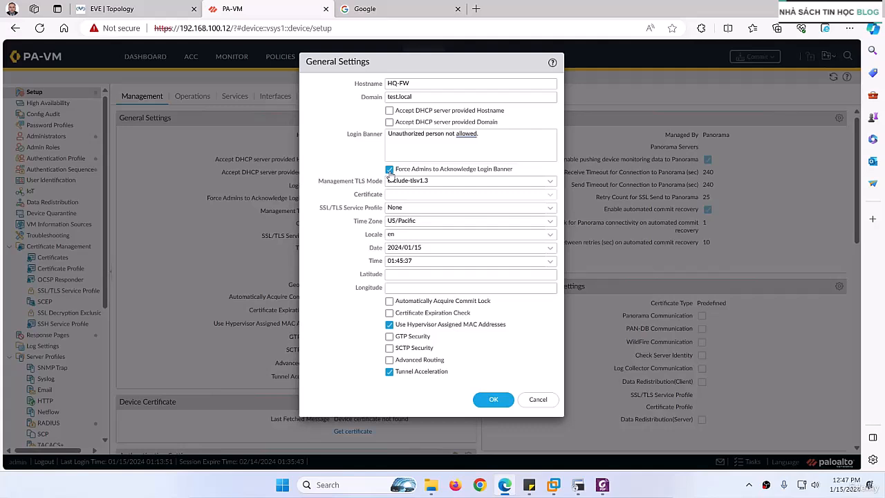
left_click(390, 171)
Set the firewall's time zone to Asia/Riyadh in the General Settings
left_click(473, 220)
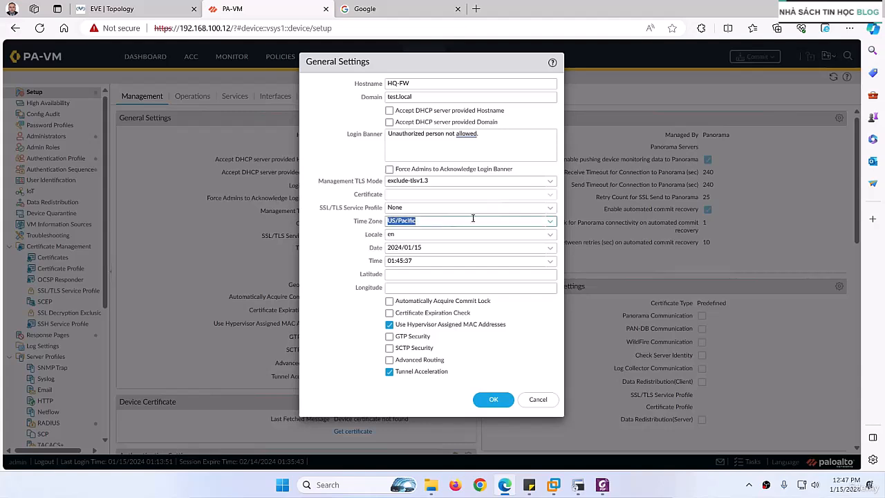
left_click(550, 223)
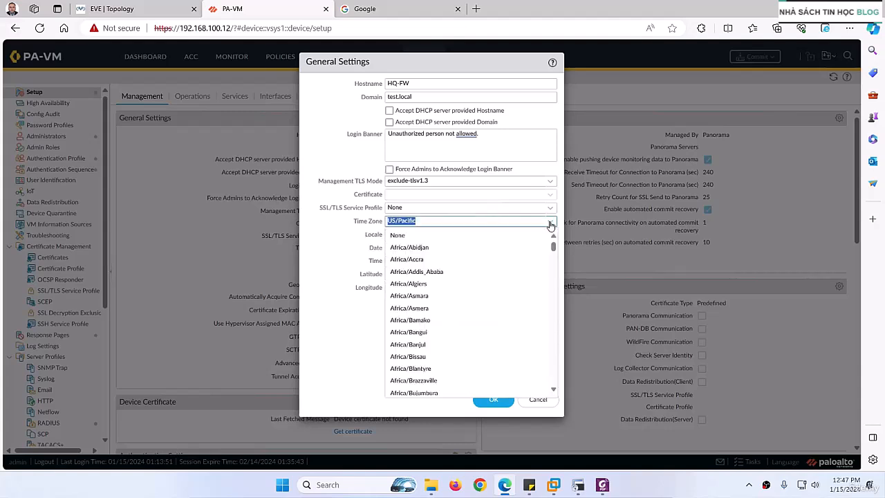
type("riy")
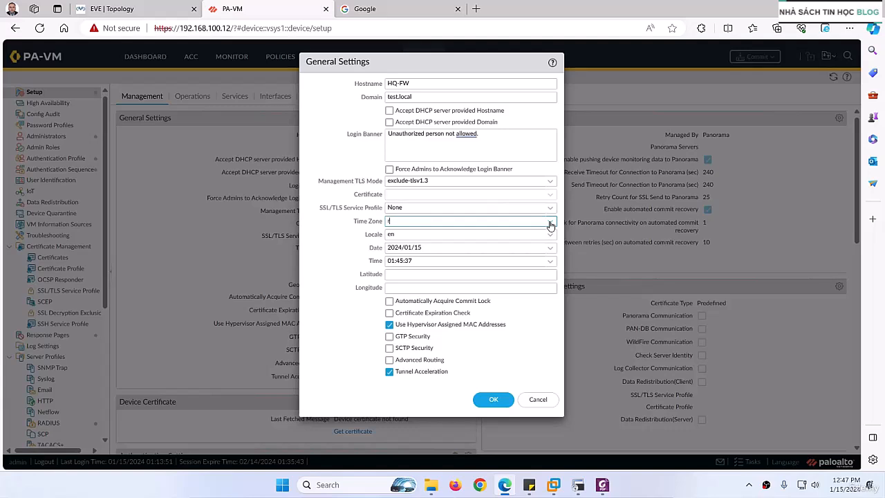
key("BackSpace")
type("asi")
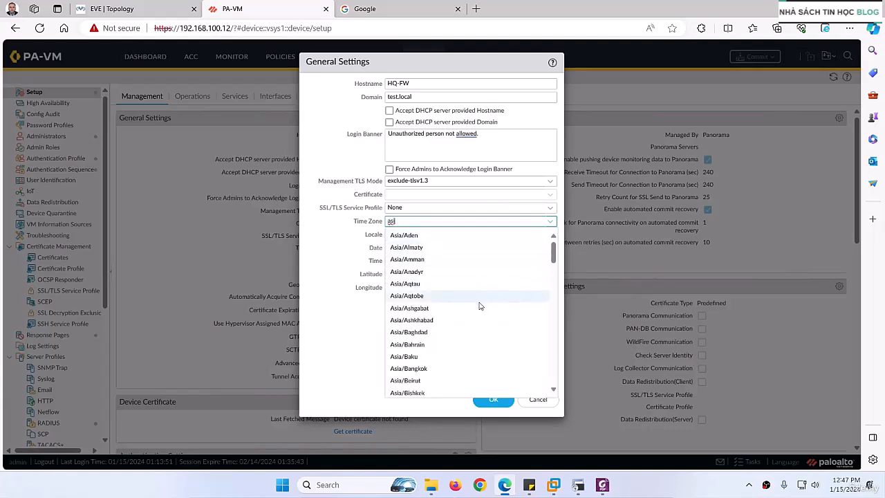
scroll(457, 332, "down", 5)
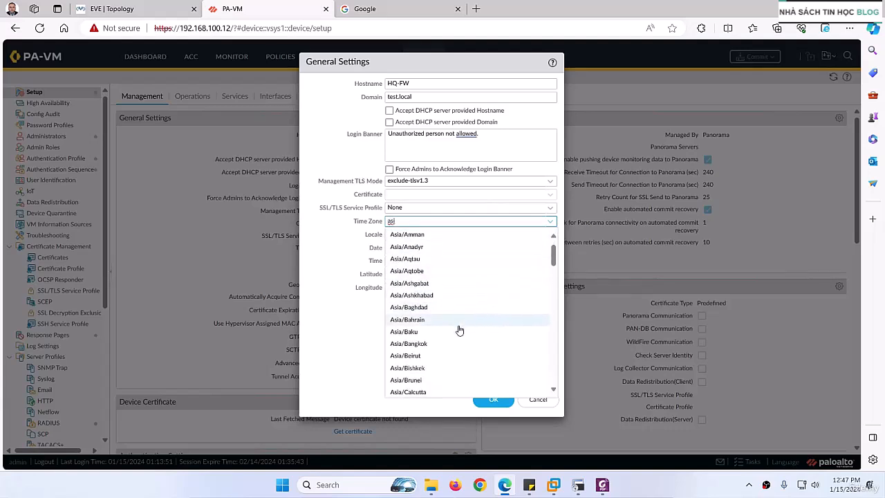
scroll(448, 339, "down", 3)
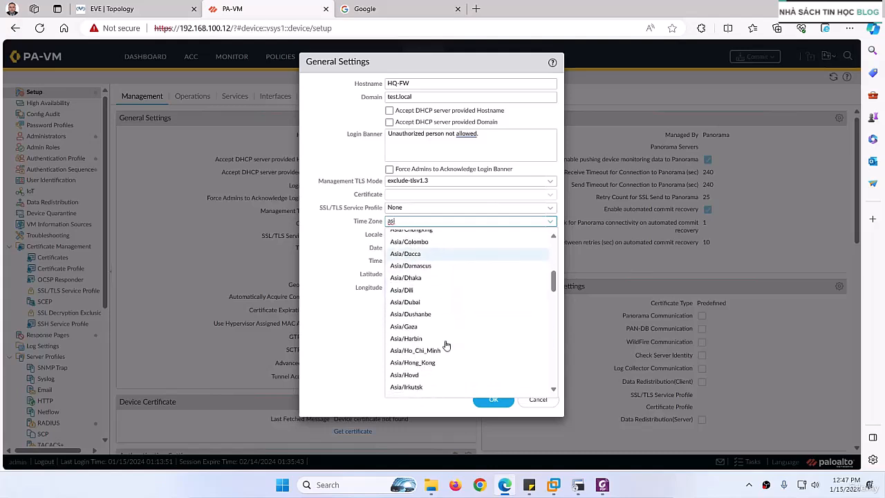
scroll(446, 344, "down", 3)
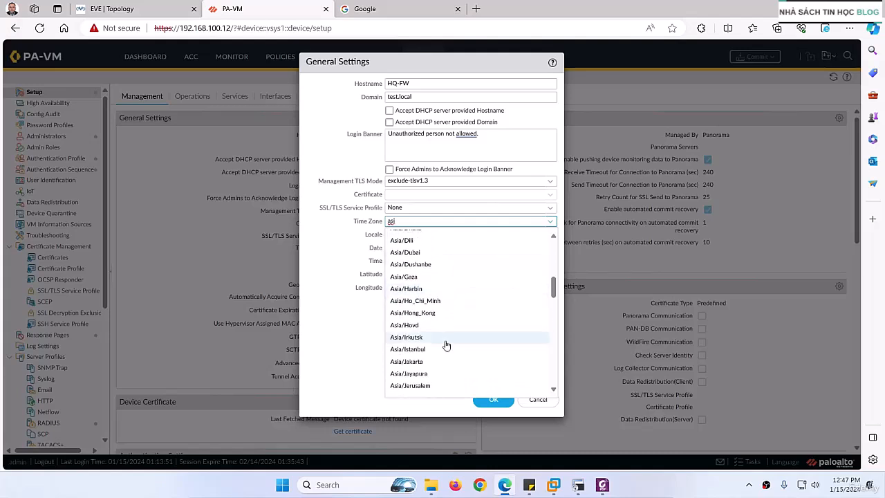
scroll(446, 344, "down", 4)
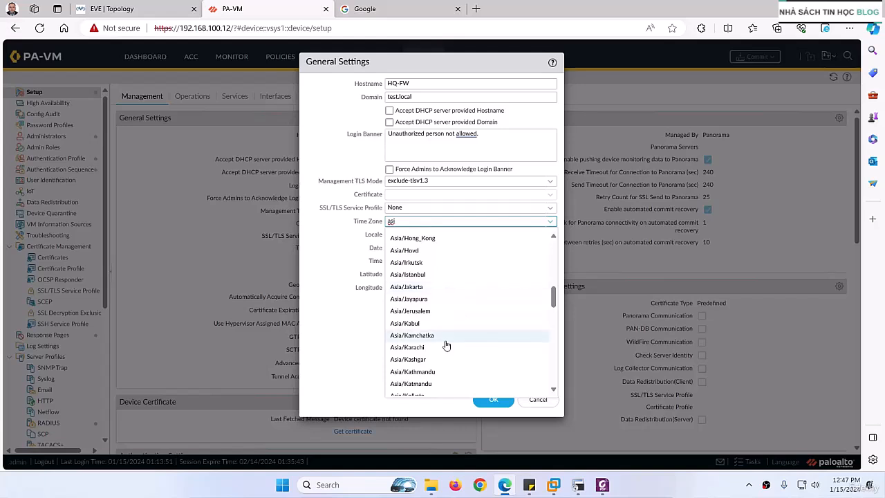
scroll(446, 345, "down", 4)
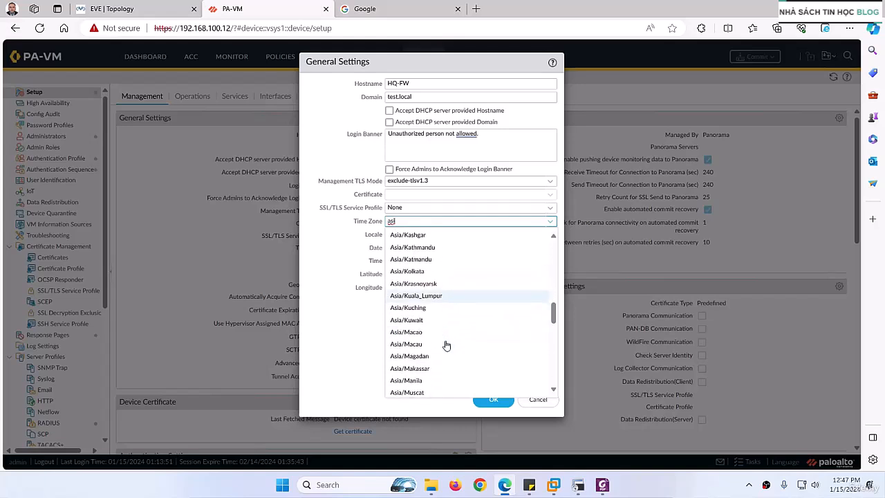
scroll(446, 345, "down", 2)
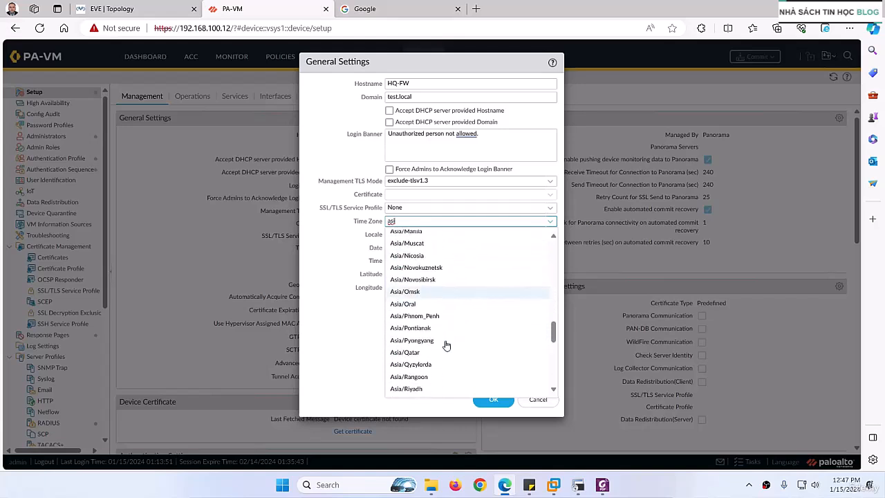
scroll(425, 357, "down", 1)
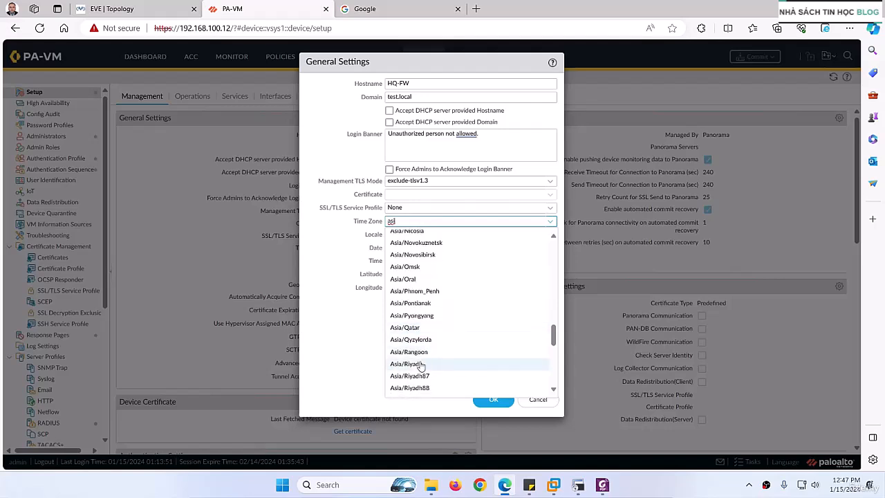
left_click(421, 366)
Set the locale to English in the General Settings, keeping the date and time as they are
key("Tab")
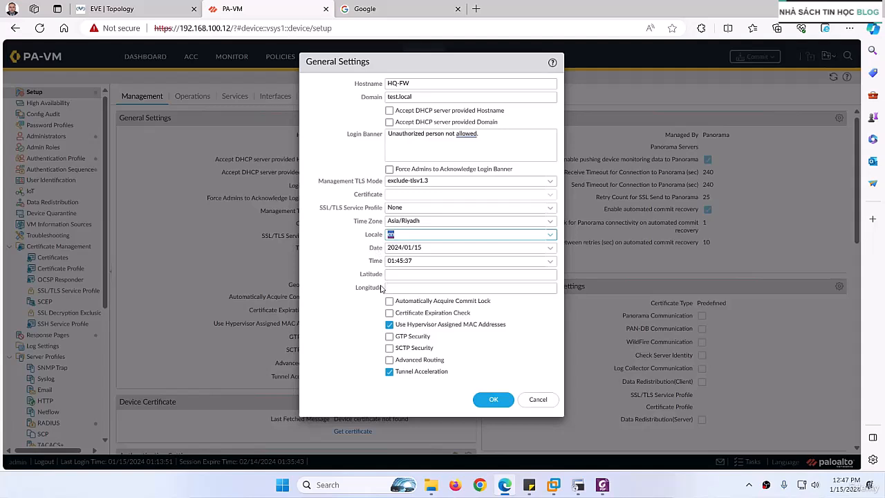
left_click(550, 235)
left_click(550, 234)
left_click(399, 260)
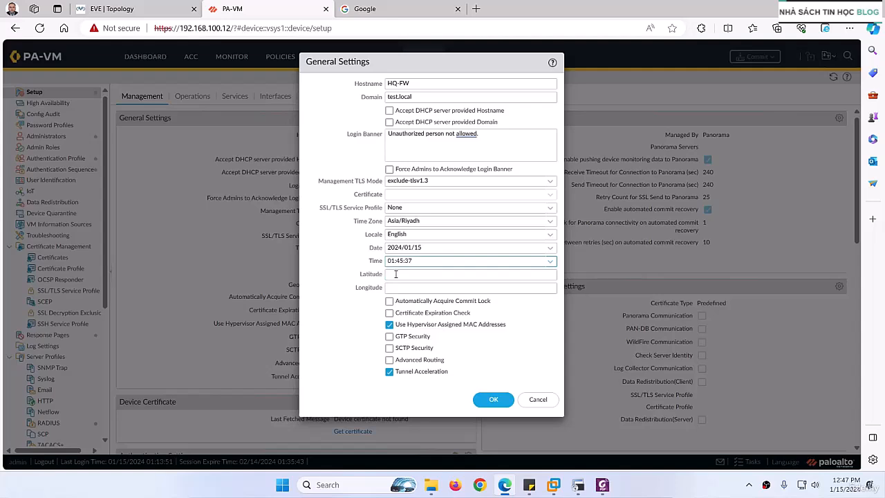
Search Google for "find my latitude and longitude" in the already open Google page
left_click(365, 9)
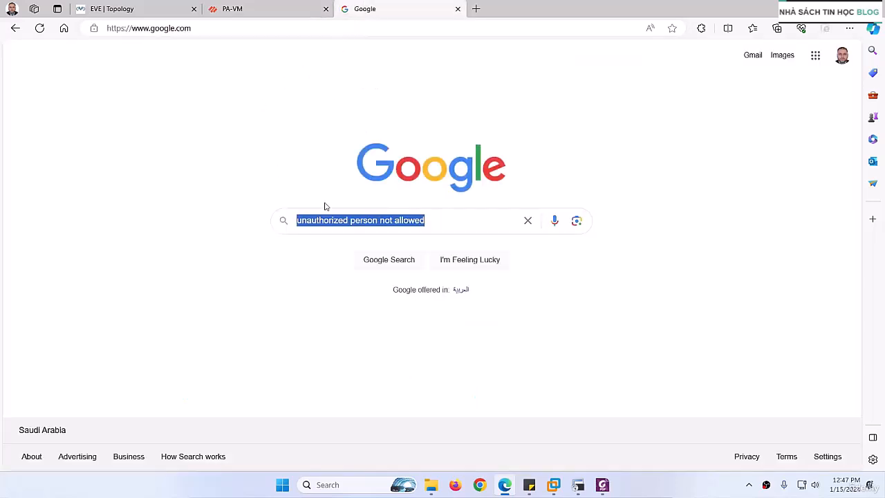
type("litu")
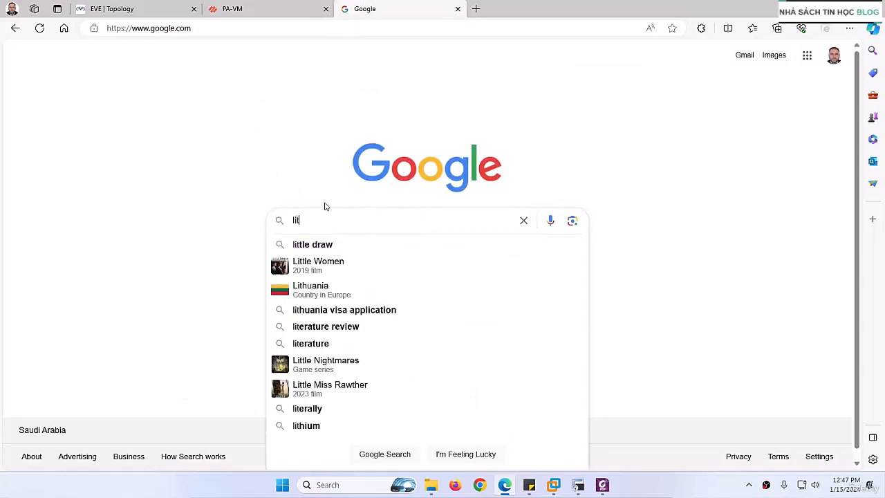
key("BackSpace")
key("BackSpace")
key("BackSpace")
key("BackSpace")
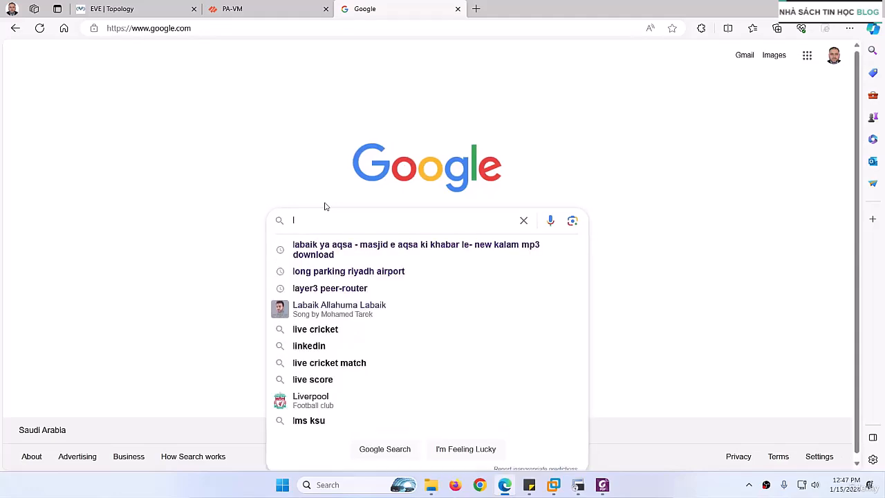
type("find m")
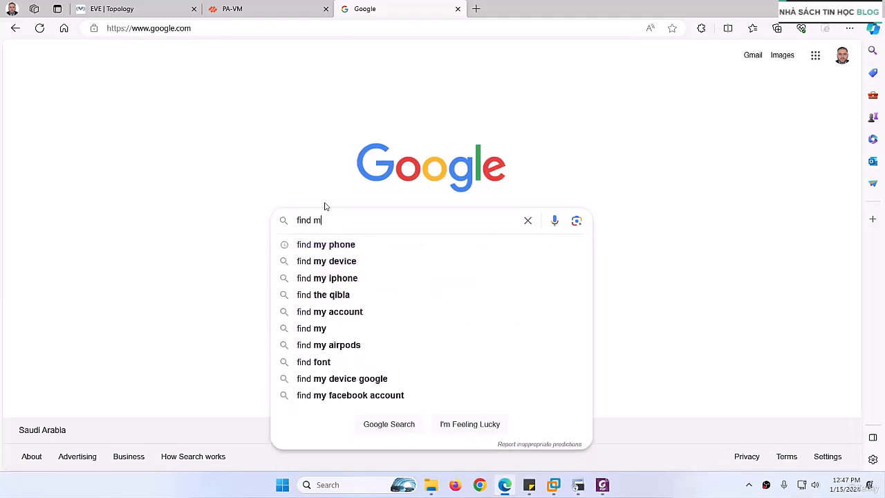
type("y litu")
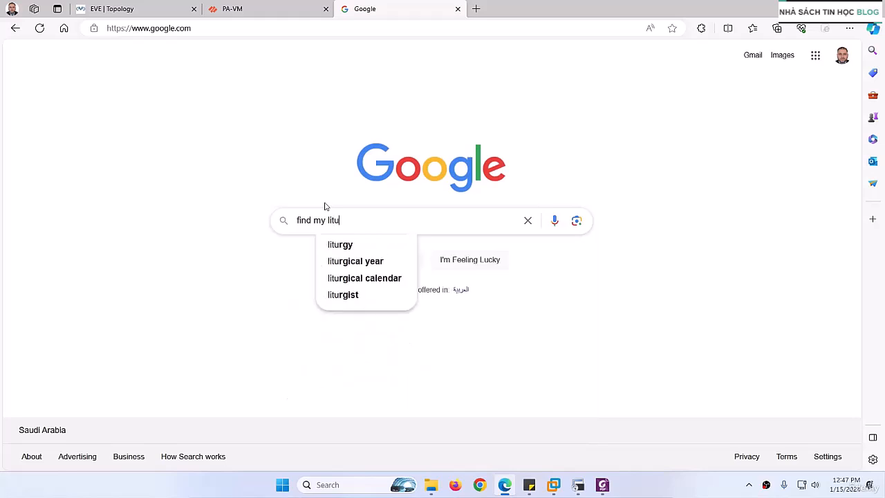
key("BackSpace")
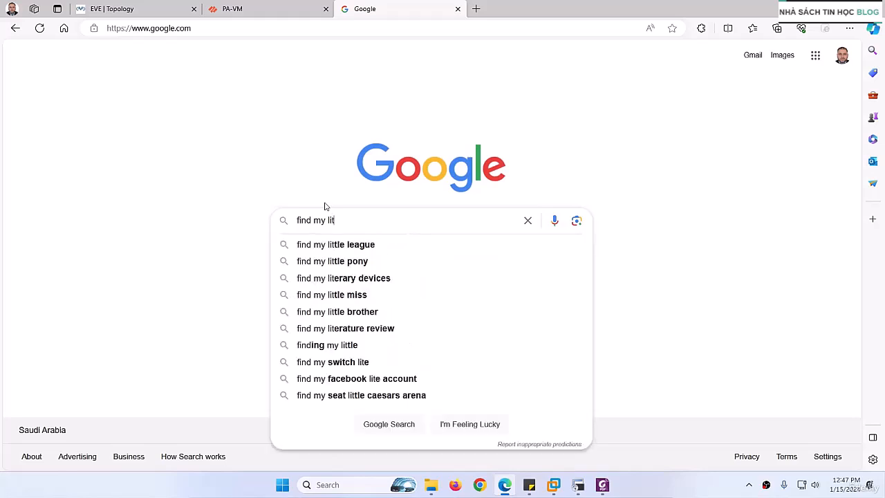
type("t")
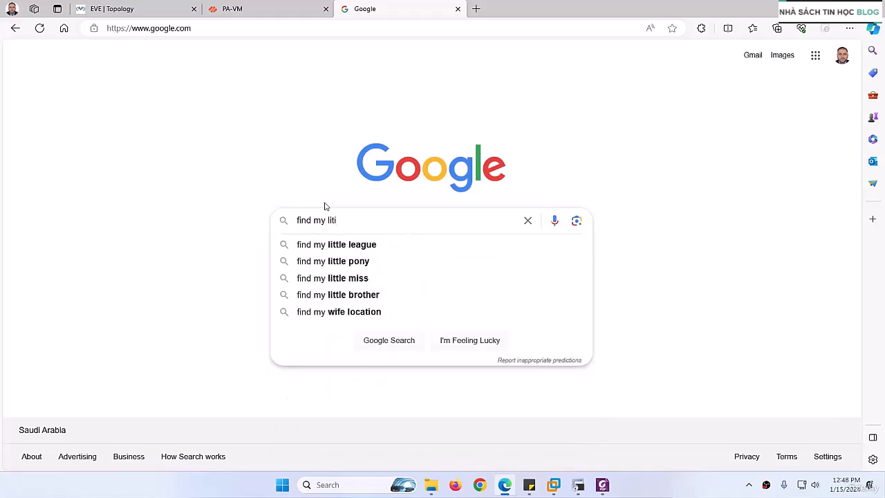
key("BackSpace")
type("titude")
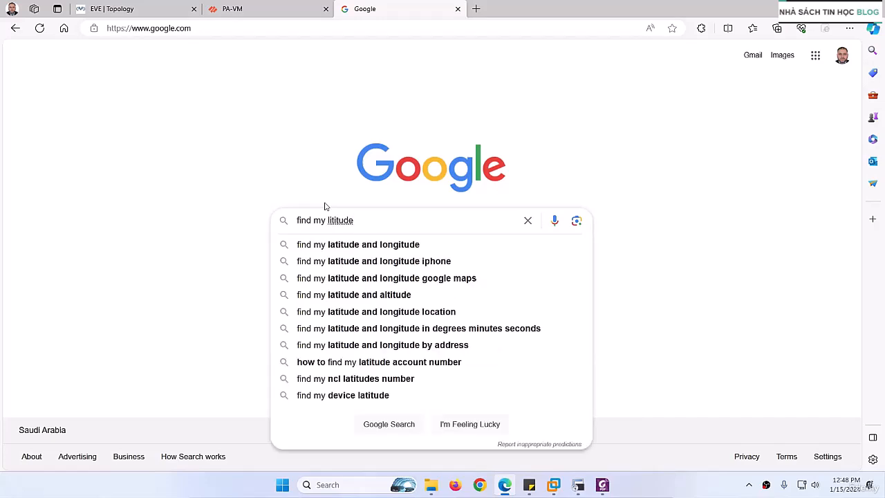
key("Down")
key("Return")
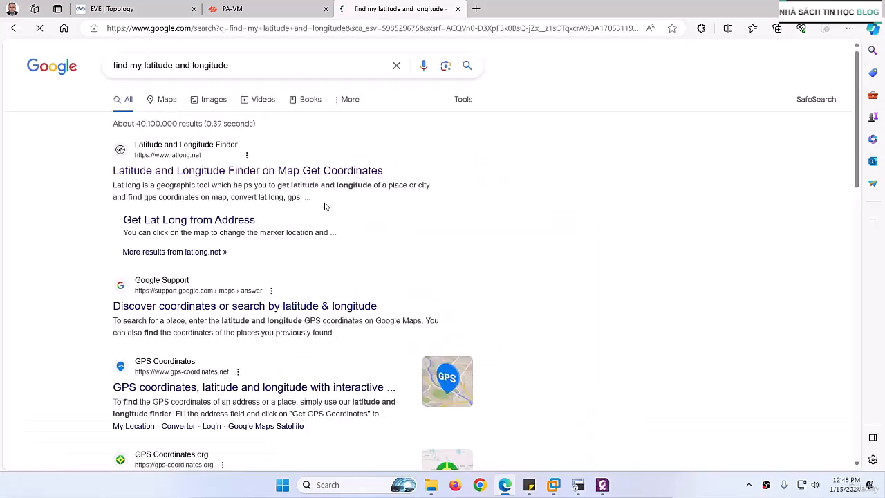
Try the Latitude and Longitude Finder on latlong.net and return to the search results
scroll(225, 222, "down", 3)
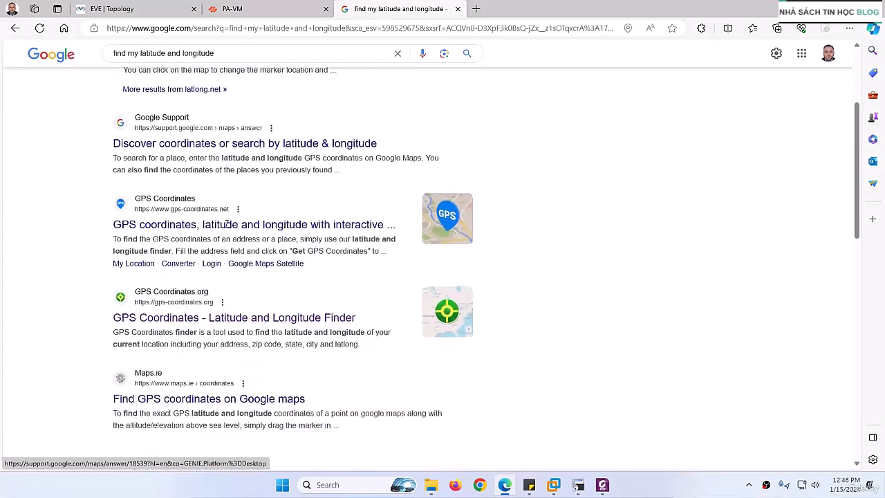
scroll(229, 242, "up", 3)
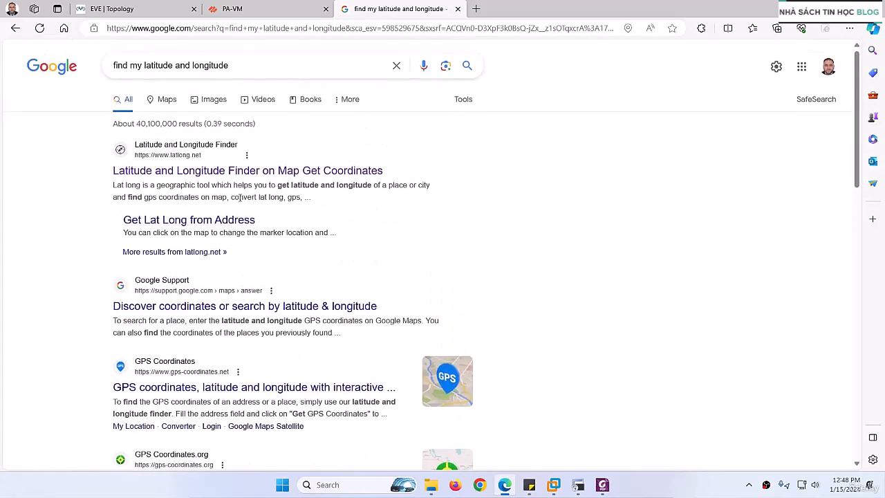
left_click(289, 173)
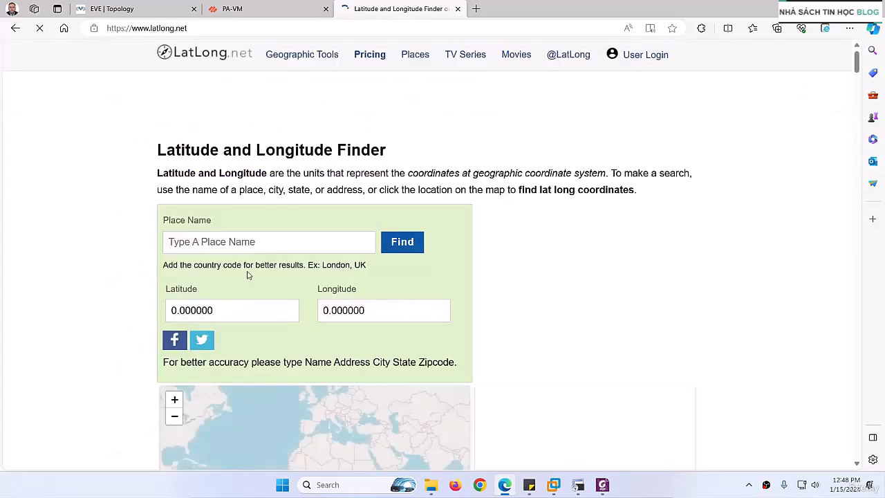
scroll(249, 275, "down", 1)
left_click(393, 178)
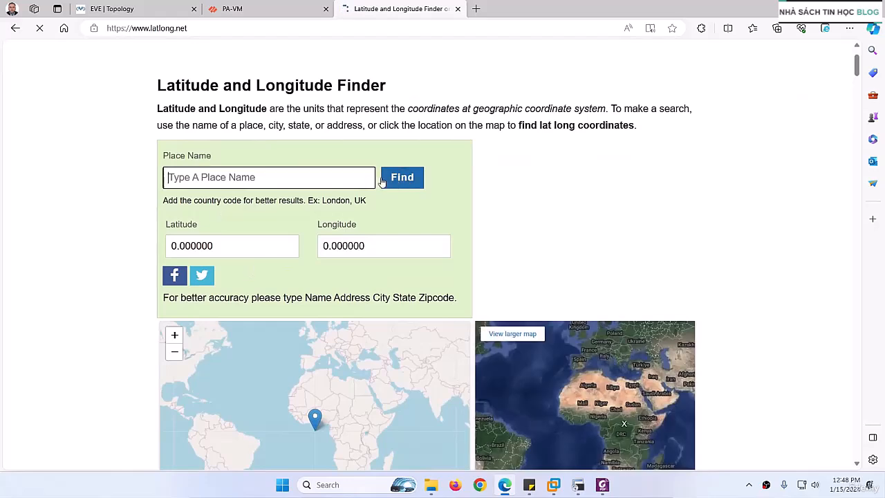
left_click(10, 28)
Open the GPS Coordinates finder on gps-coordinates.org and locate the current position's decimal-degree latitude and longitude
scroll(257, 297, "down", 5)
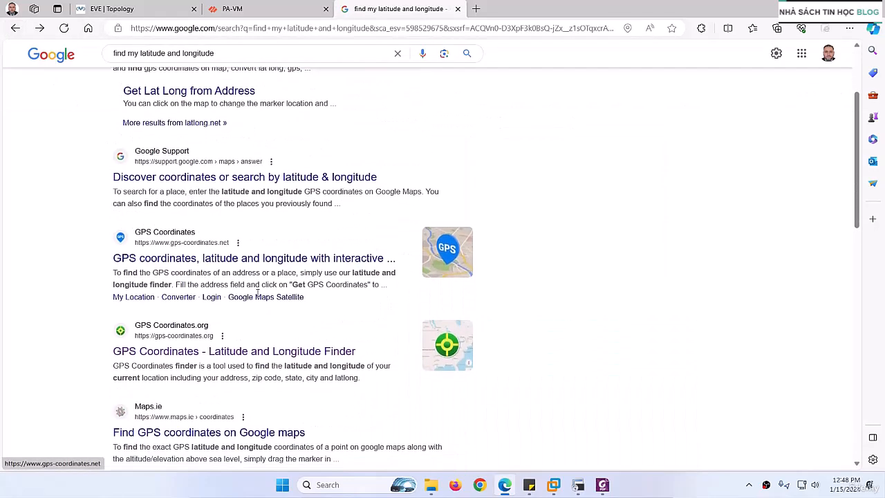
left_click(254, 161)
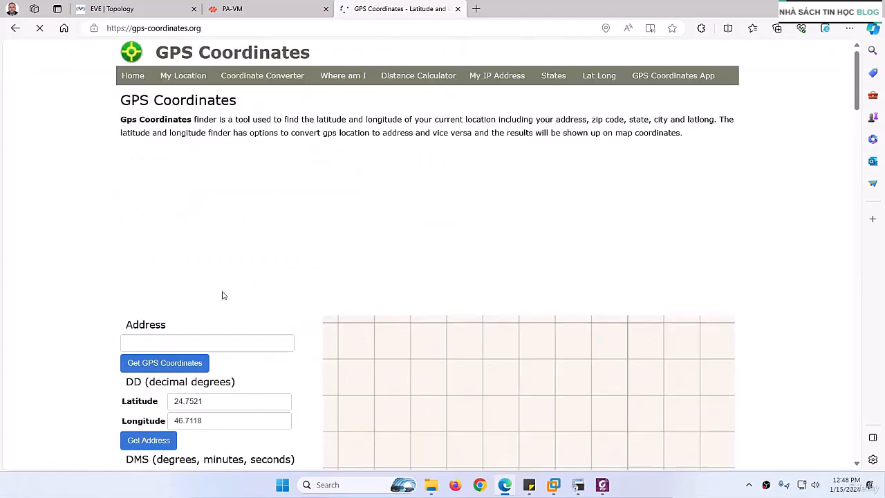
scroll(224, 296, "down", 1)
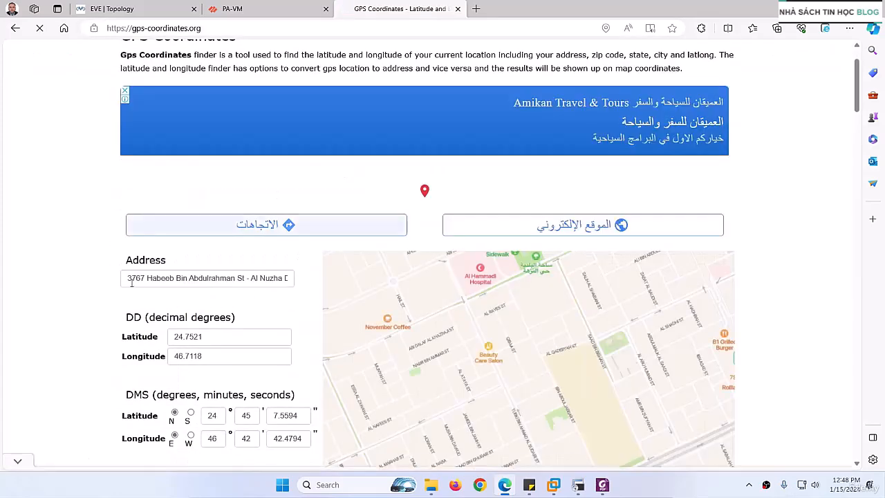
scroll(189, 281, "down", 4)
scroll(167, 181, "up", 1)
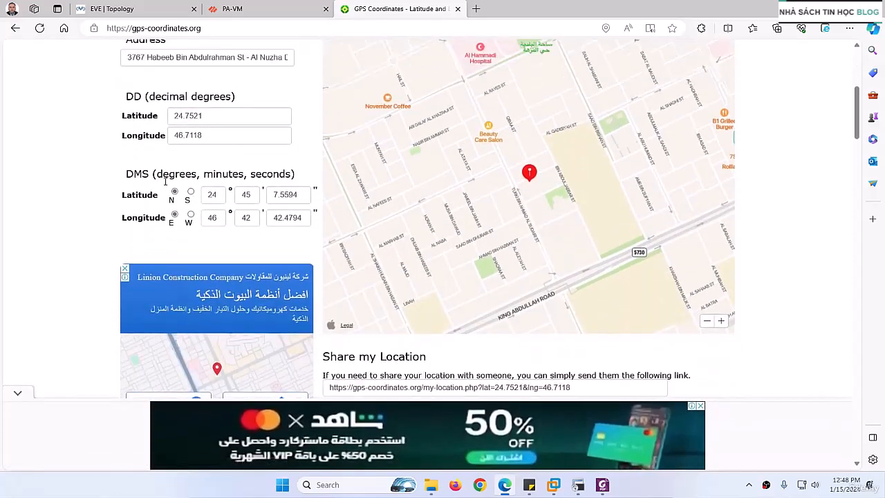
Copy the decimal-degree latitude from the GPS Coordinates page into the firewall's Latitude setting
left_click_drag(205, 143, 146, 139)
key("ctrl+c")
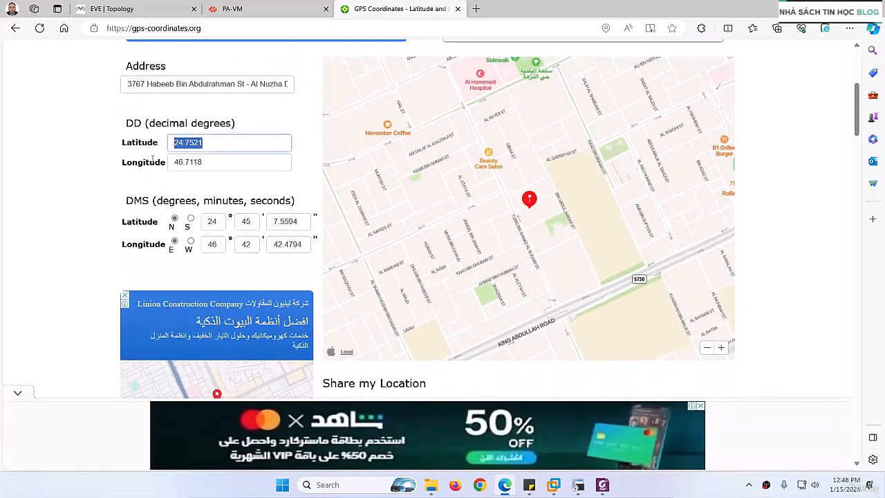
left_click(235, 8)
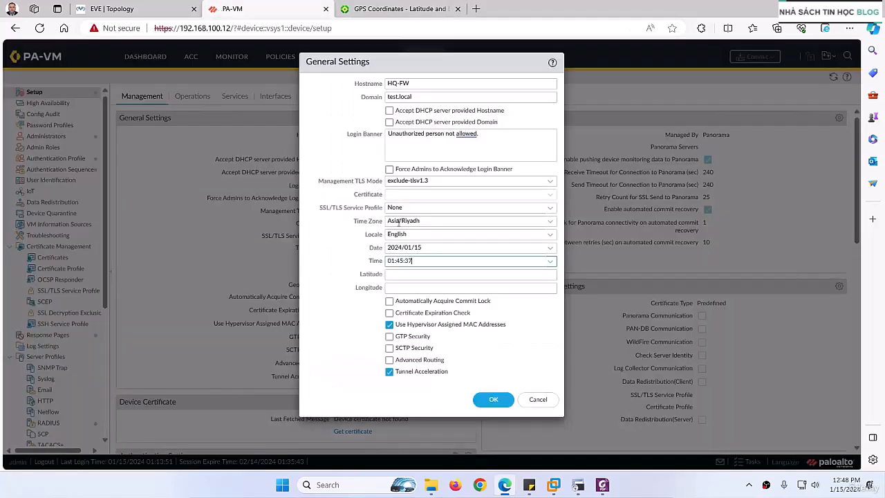
left_click(397, 275)
key("ctrl+v")
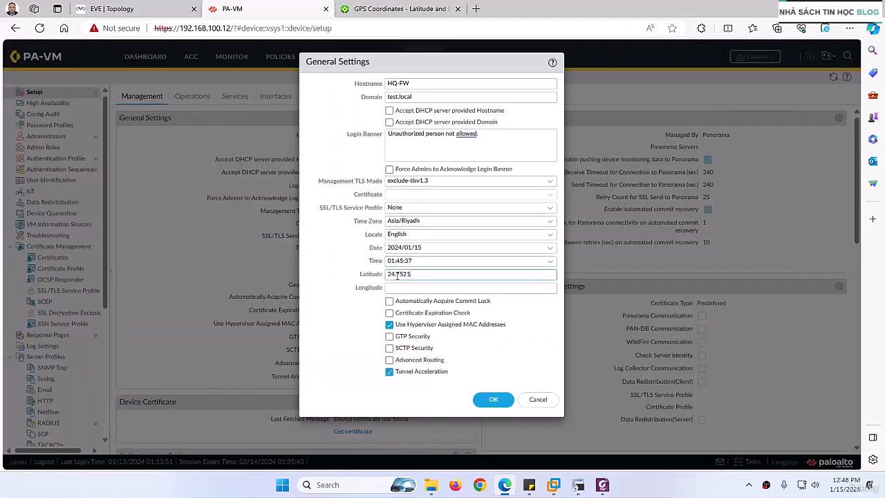
Copy the decimal-degree longitude from the GPS Coordinates page into the firewall's Longitude setting and save the General Settings
left_click(370, 10)
left_click_drag(205, 162, 157, 164)
key("ctrl+c")
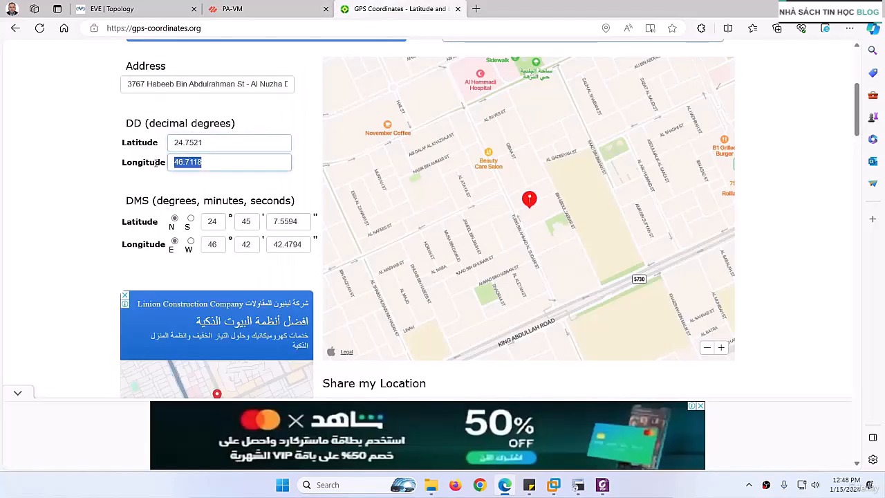
left_click(249, 9)
left_click(400, 287)
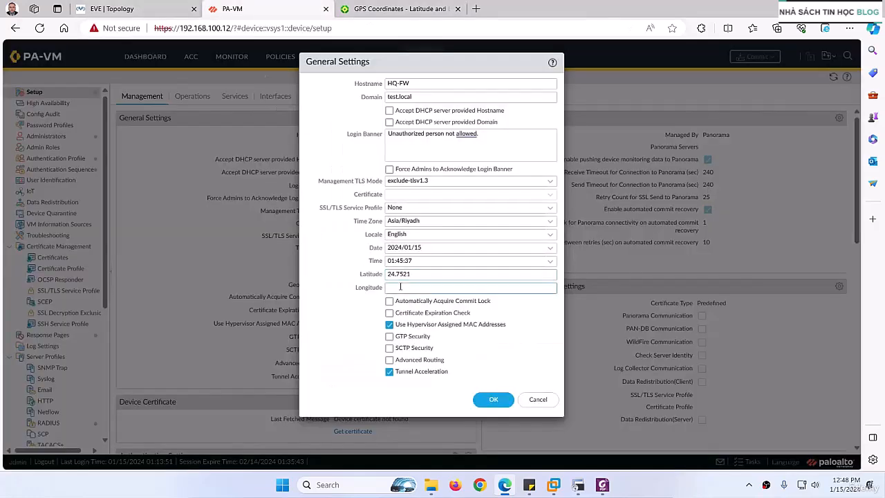
key("ctrl+v")
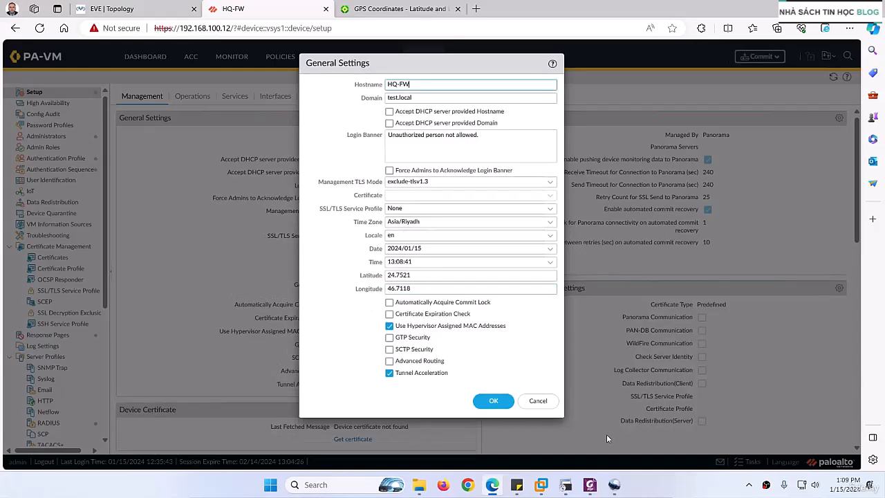
left_click(489, 402)
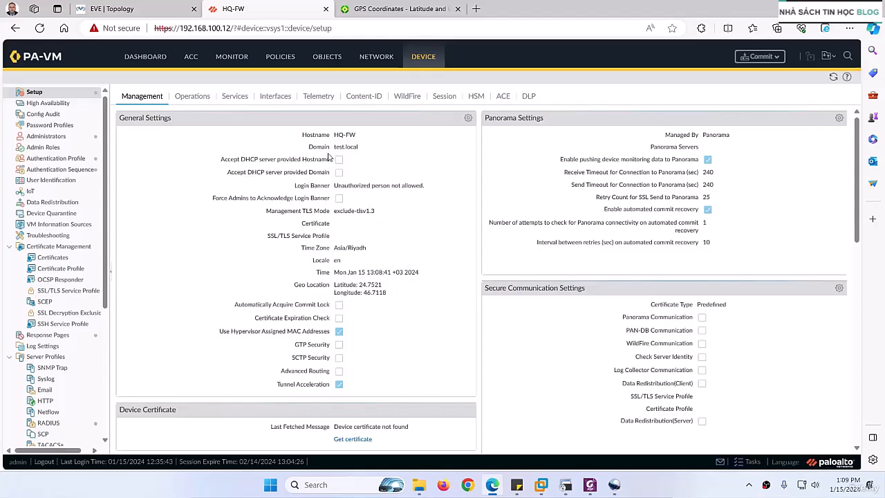
Check the hostname, domain, locale and geo location in the General Settings summary, and commit all pending changes to the firewall
left_click_drag(334, 136, 358, 148)
left_click_drag(329, 248, 340, 261)
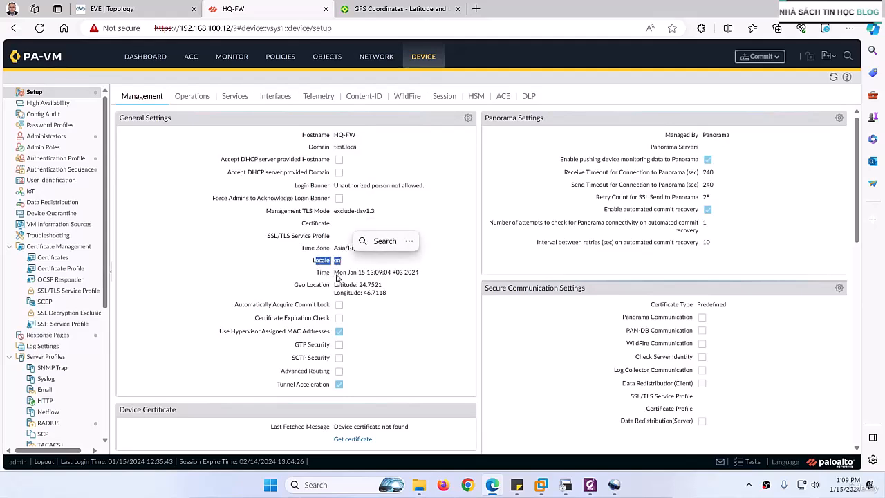
double_click(311, 285)
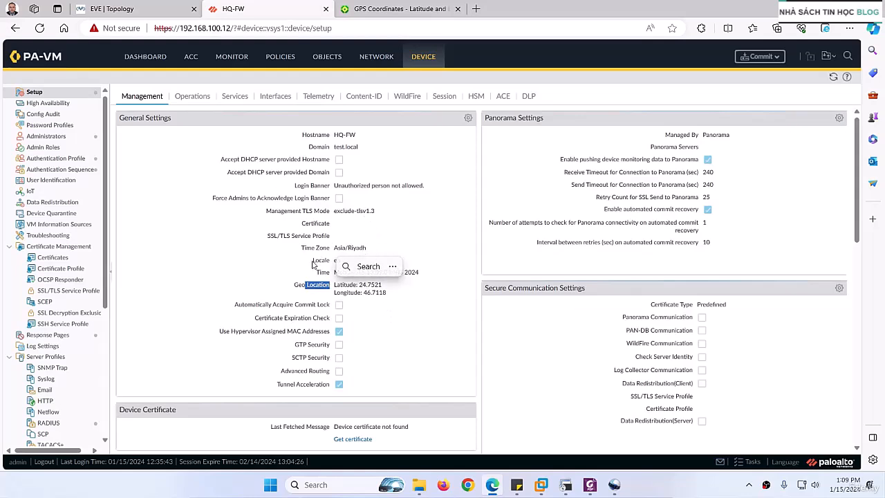
left_click(759, 56)
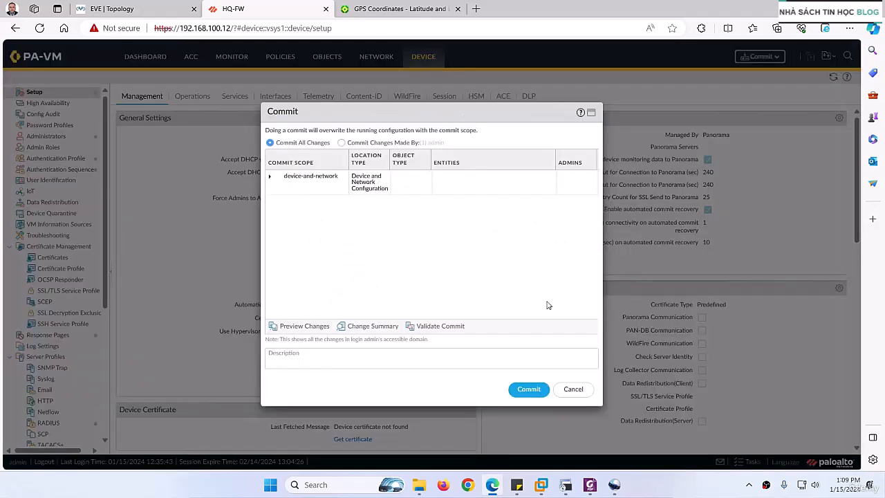
left_click(527, 390)
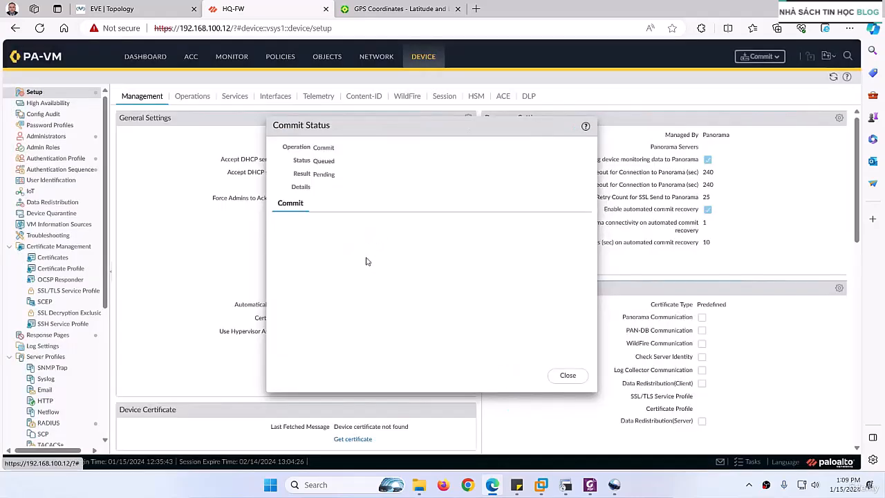
Switch to the PDF guide and review its General Settings example and the section on DNS and NTP configuration through CLI
left_click(590, 484)
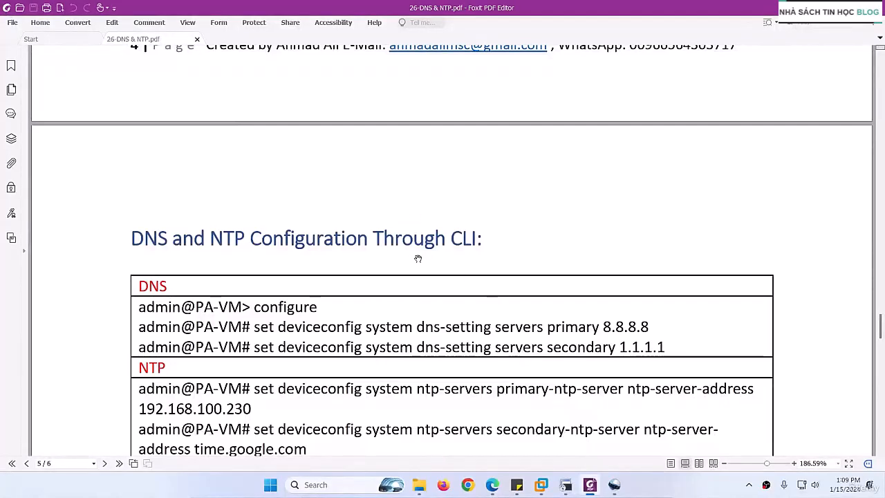
scroll(417, 259, "up", 10)
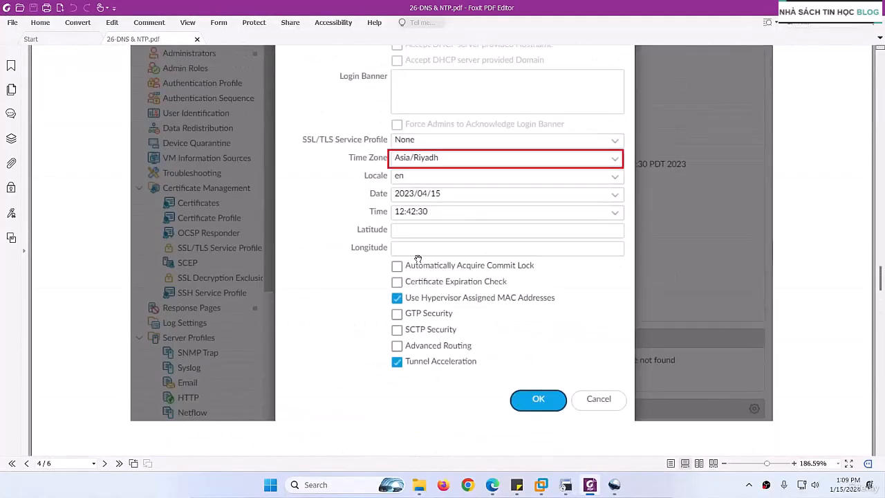
scroll(419, 257, "up", 3)
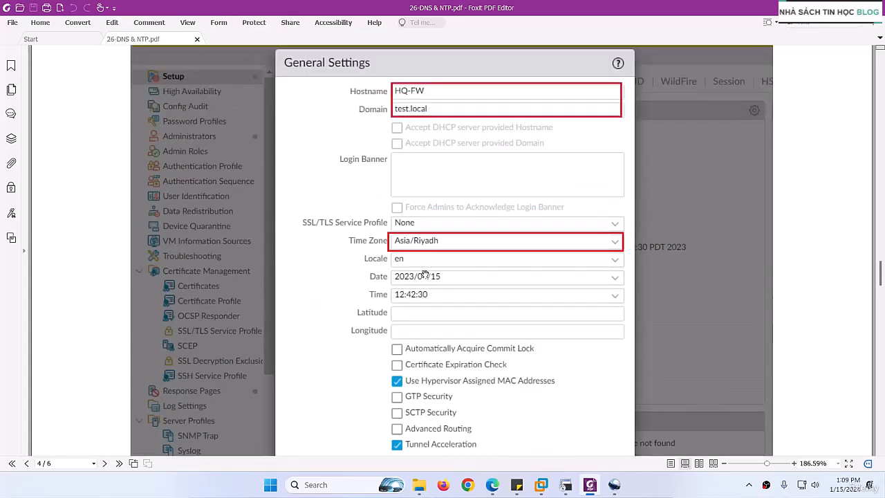
scroll(425, 274, "down", 10)
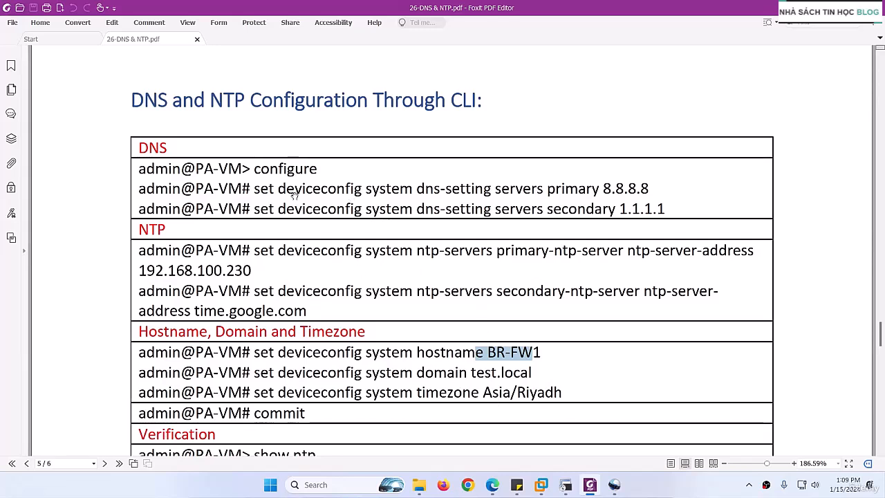
Switch to the firewall's SSH session in SecureCRT and clear the terminal screen to a fresh prompt
left_click(565, 485)
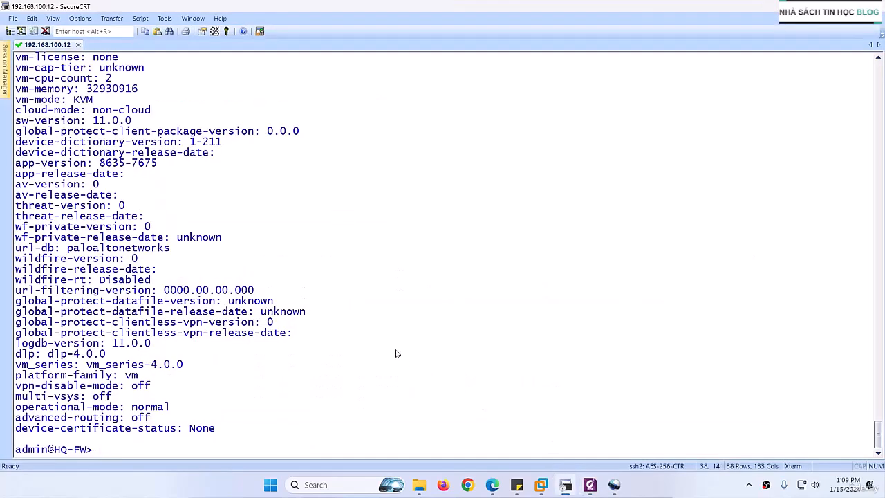
key("ctrl+l")
key("Return")
key("Return")
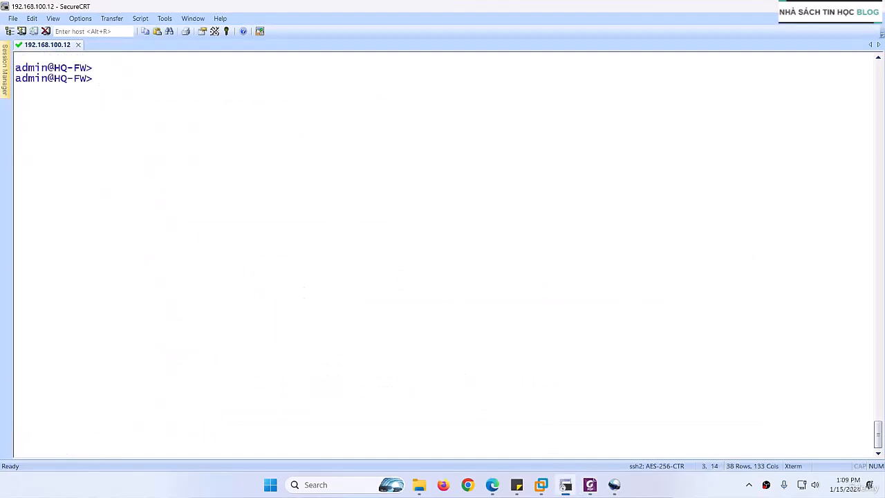